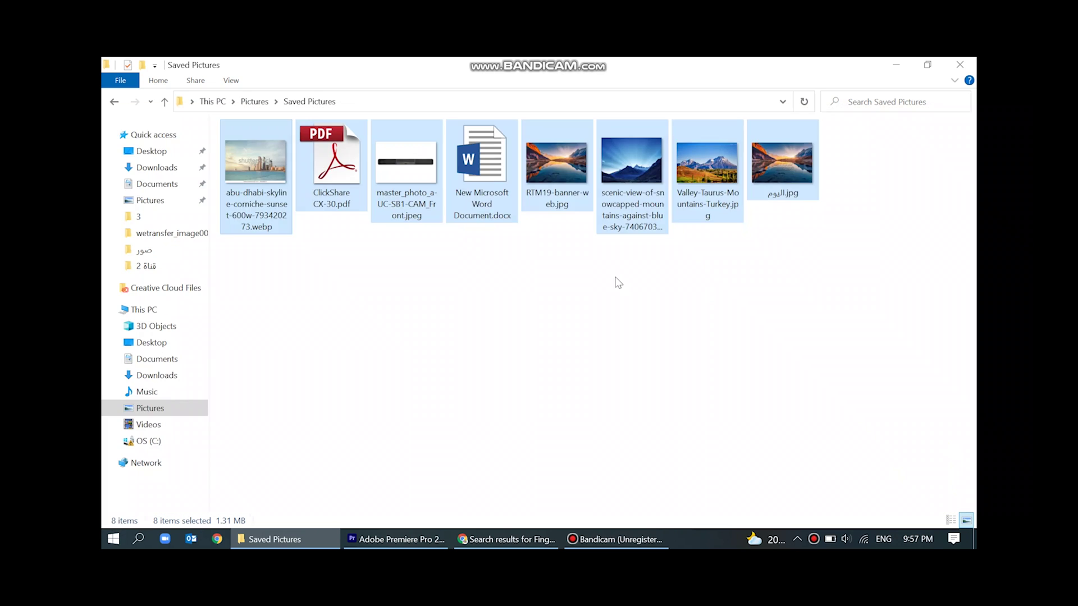
- Make a New folder in Saved Pictures, paste the eight copied files into it, and go back
right_click(617, 279)
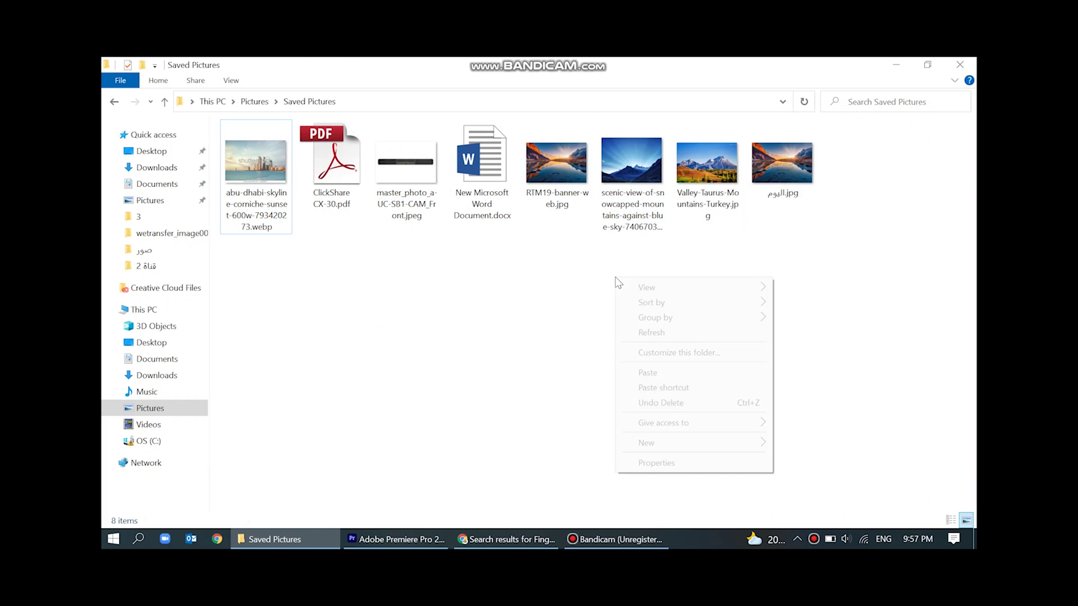
mouse_move(646, 442)
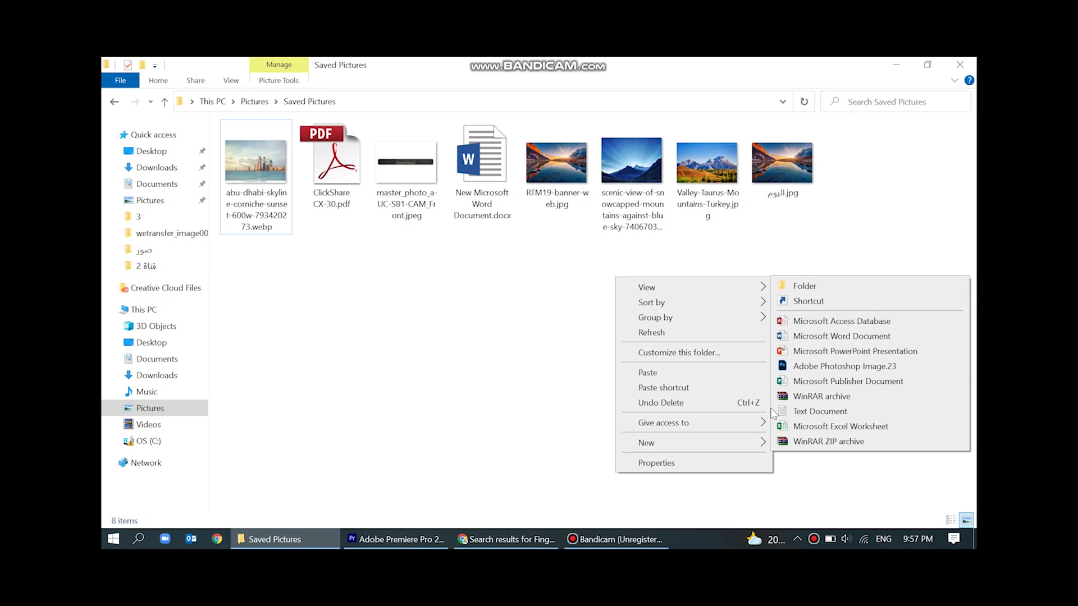
left_click(804, 287)
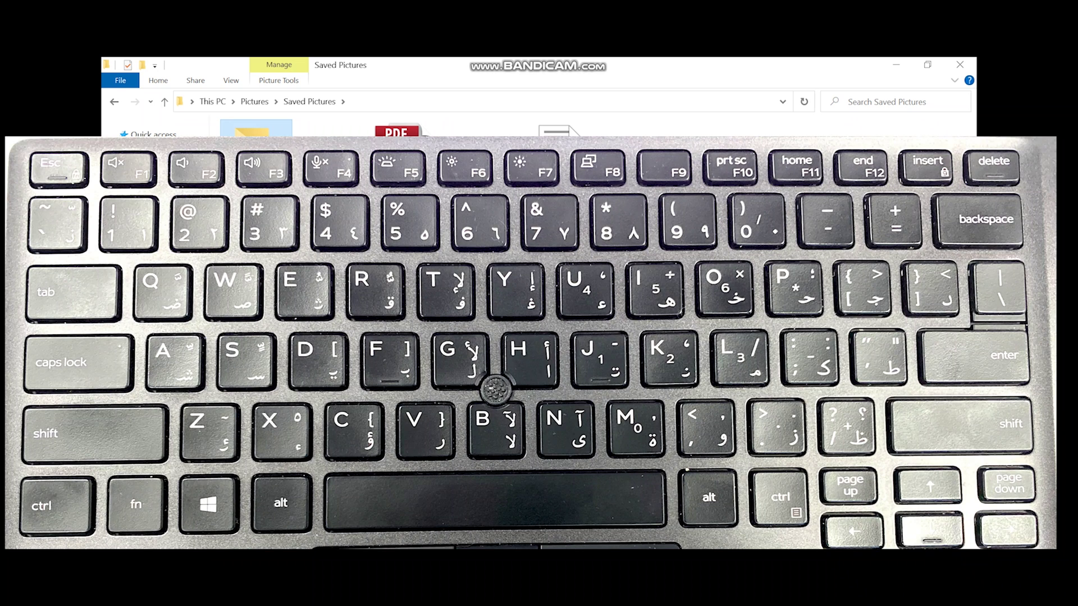
double_click(263, 168)
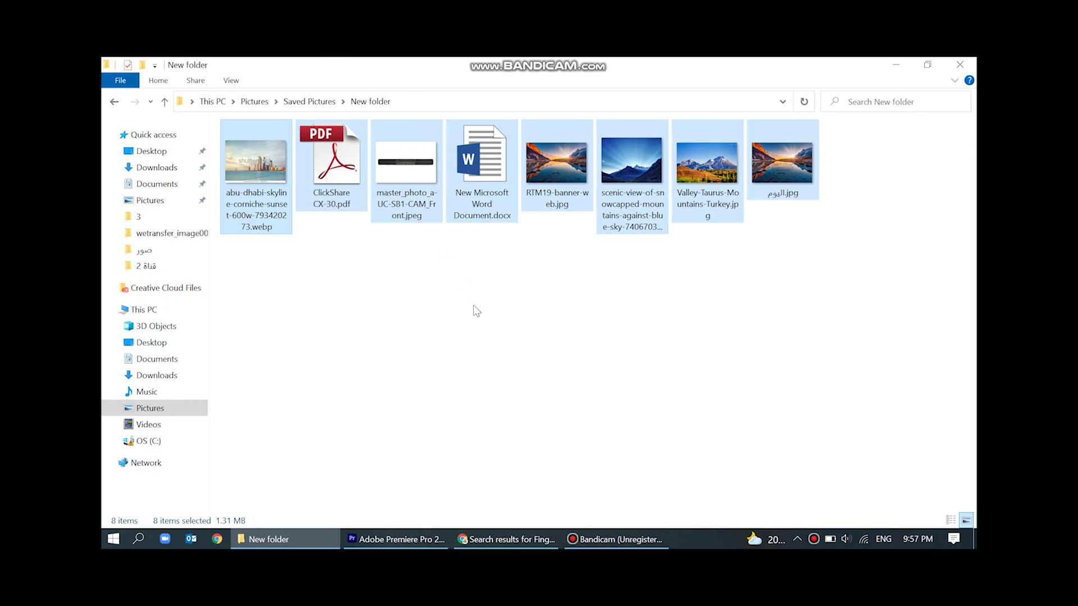
left_click(114, 101)
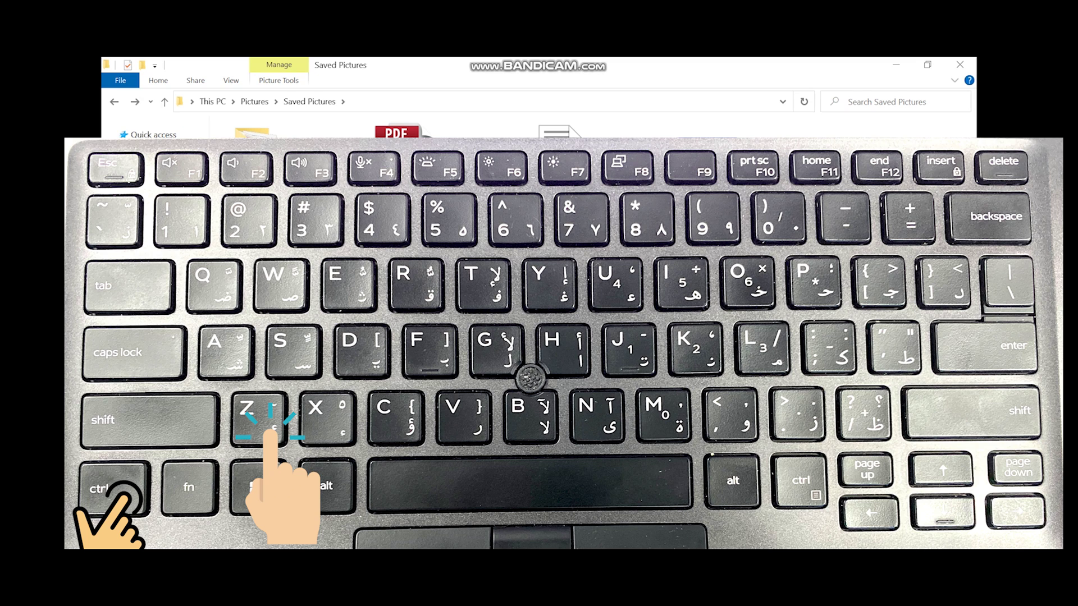
- Undo the new folder, then cut the Word document and RTM19 banner image
key("ctrl+z")
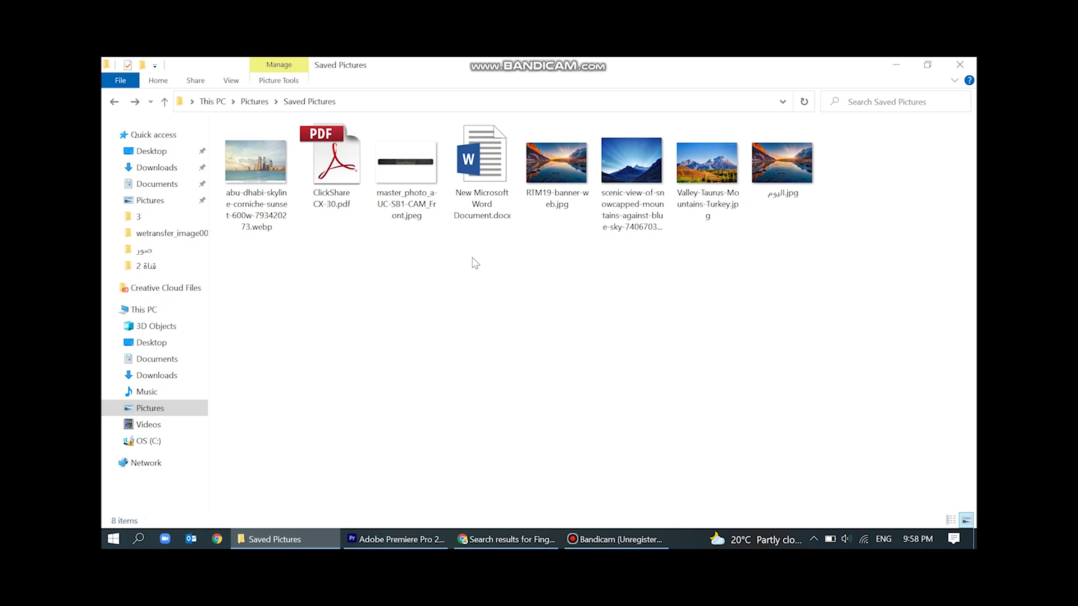
key("ctrl+a")
left_click(469, 264)
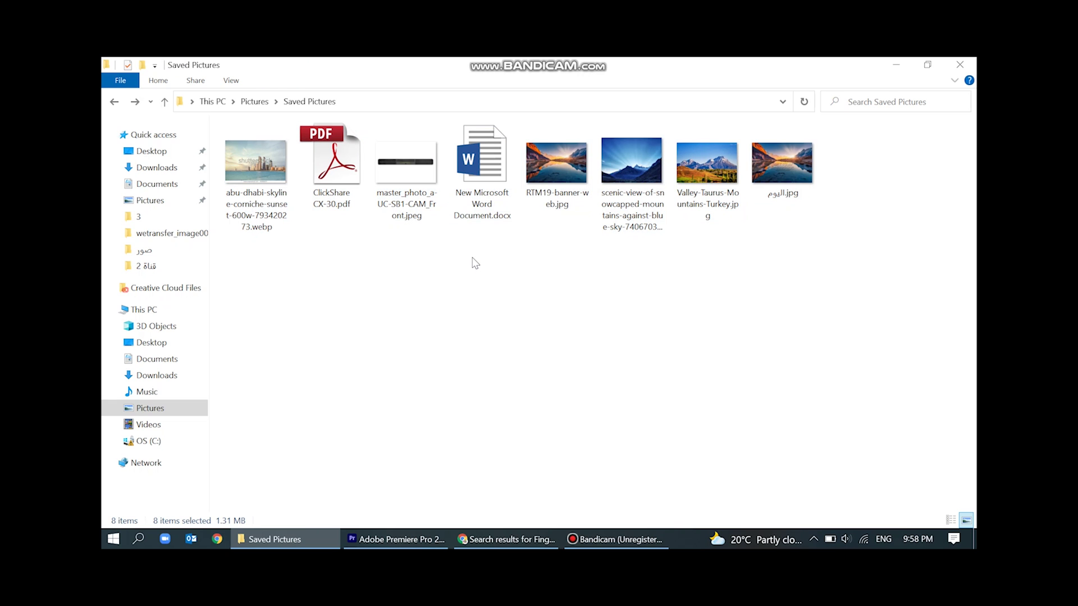
left_click_drag(462, 268, 566, 181)
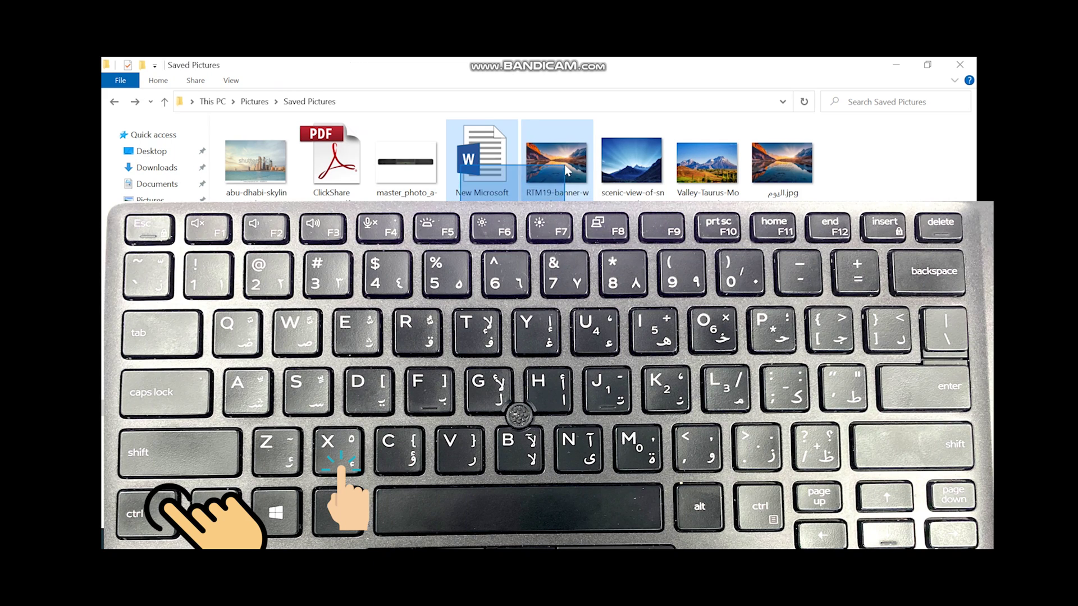
key("ctrl+x")
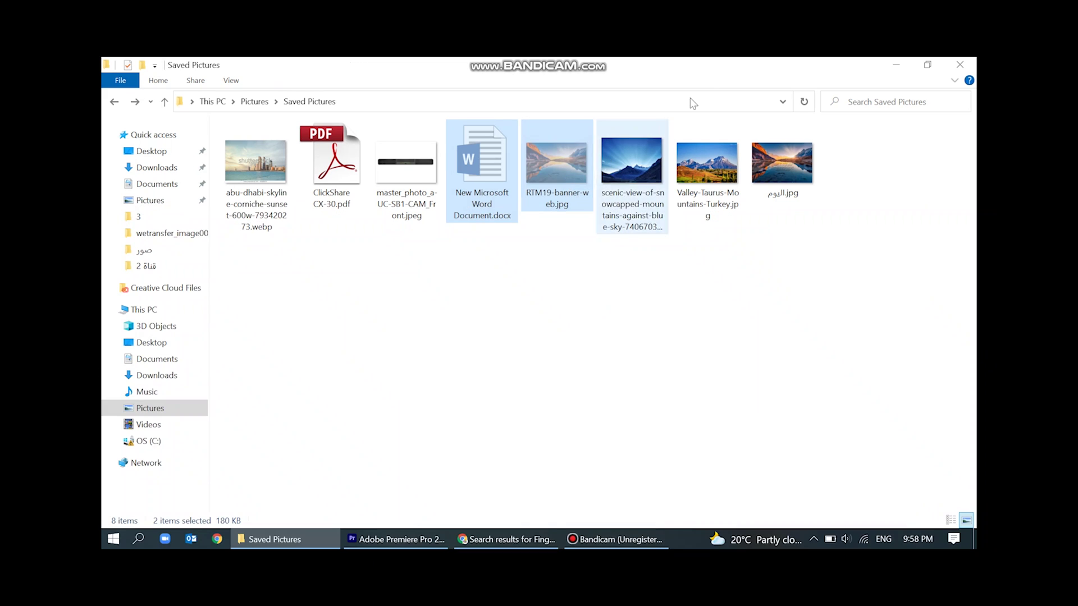
- Paste the two files onto the desktop, then undo and redo the move
left_click(893, 66)
key("ctrl+v")
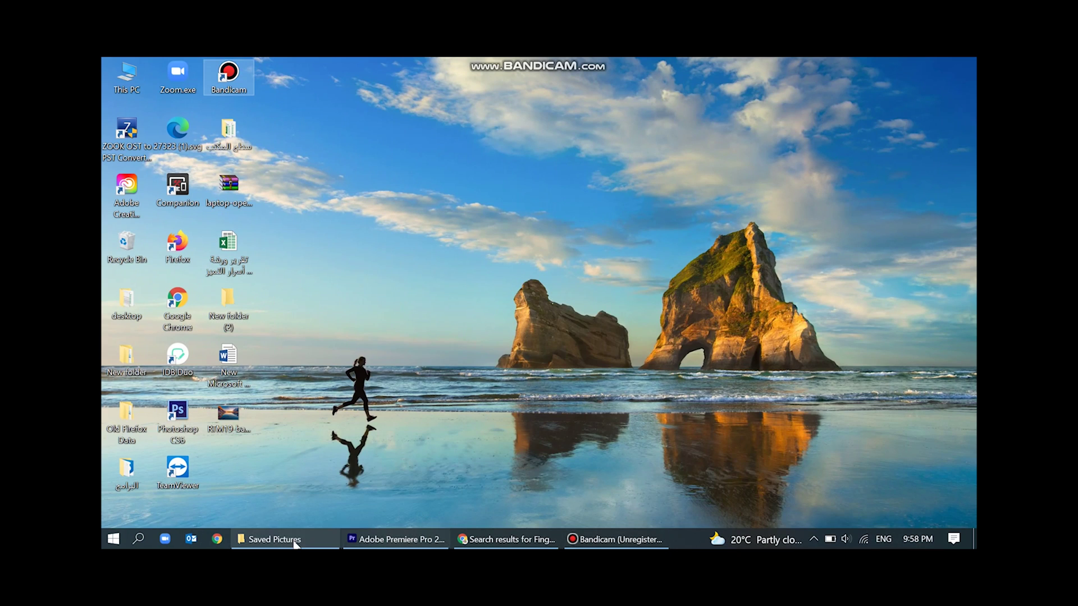
left_click(287, 539)
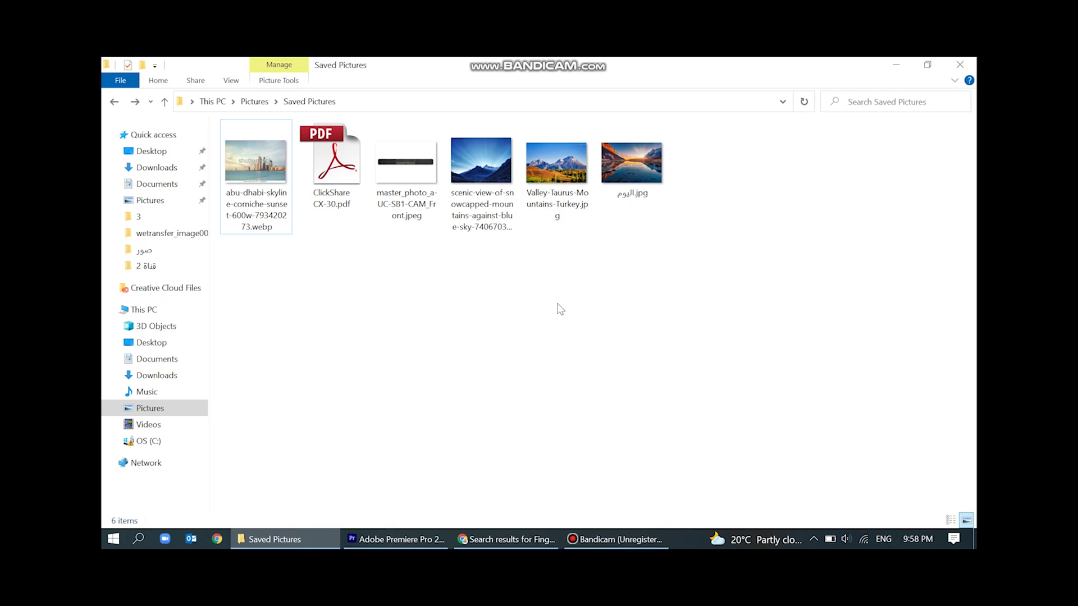
key("ctrl+z")
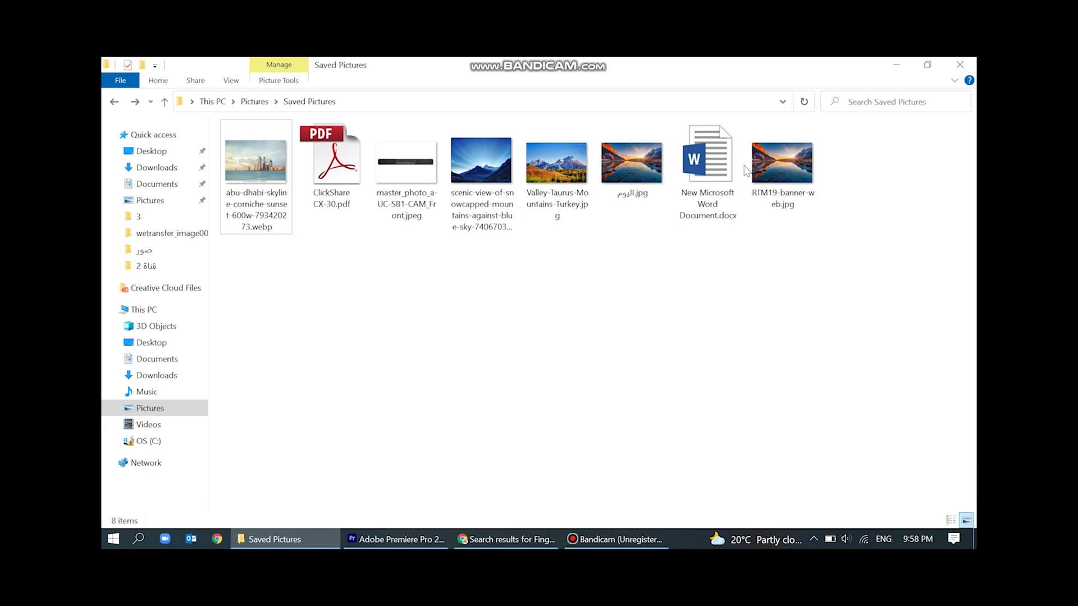
key("ctrl+y")
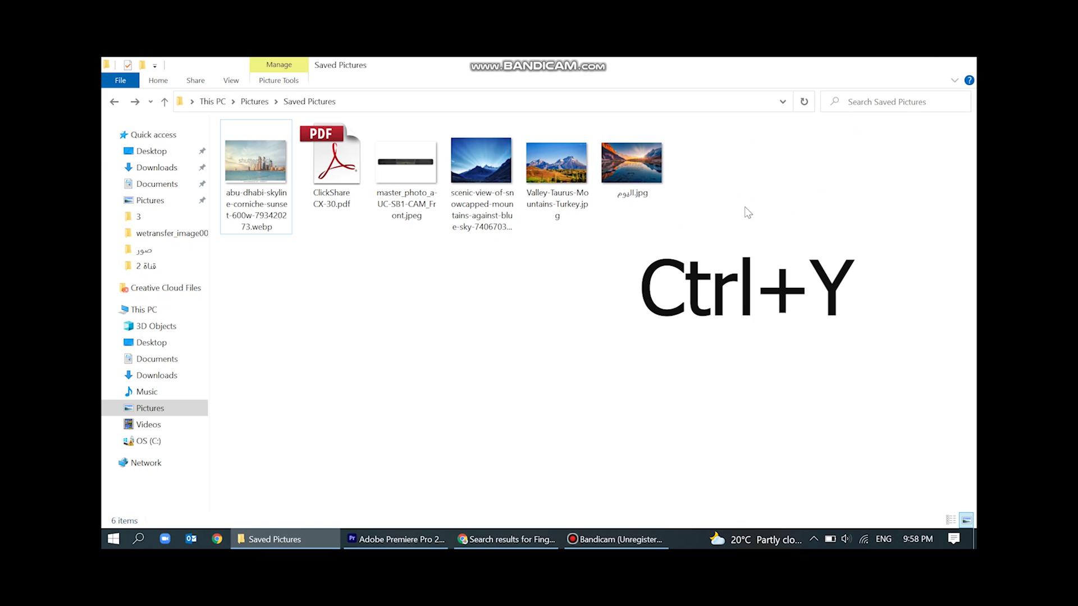
key("super+d")
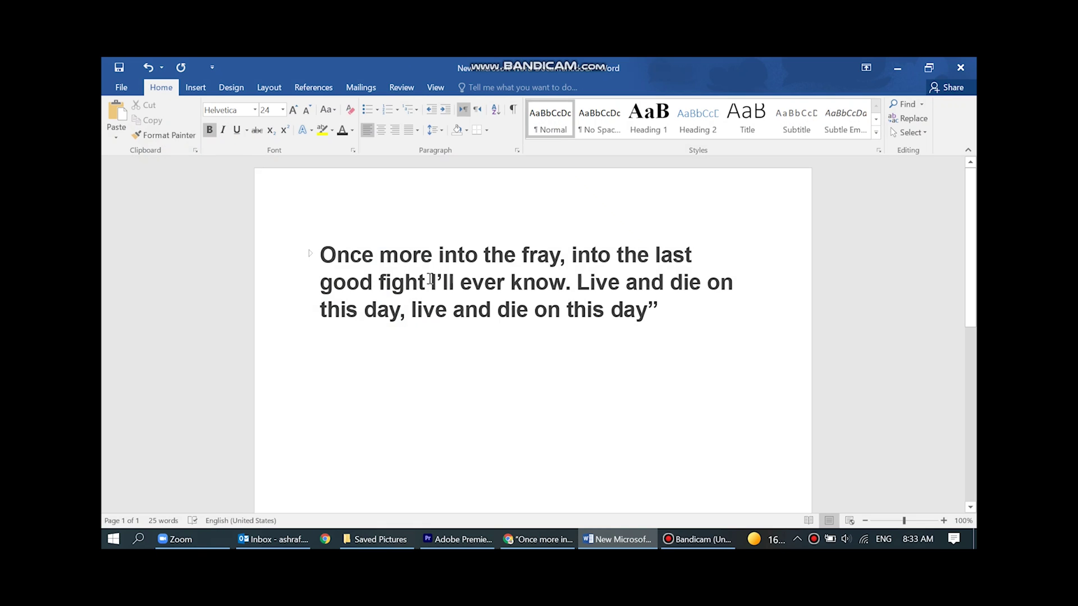
- Paste a copy of the quote on a new line below it, then undo the paste
key("ctrl+a")
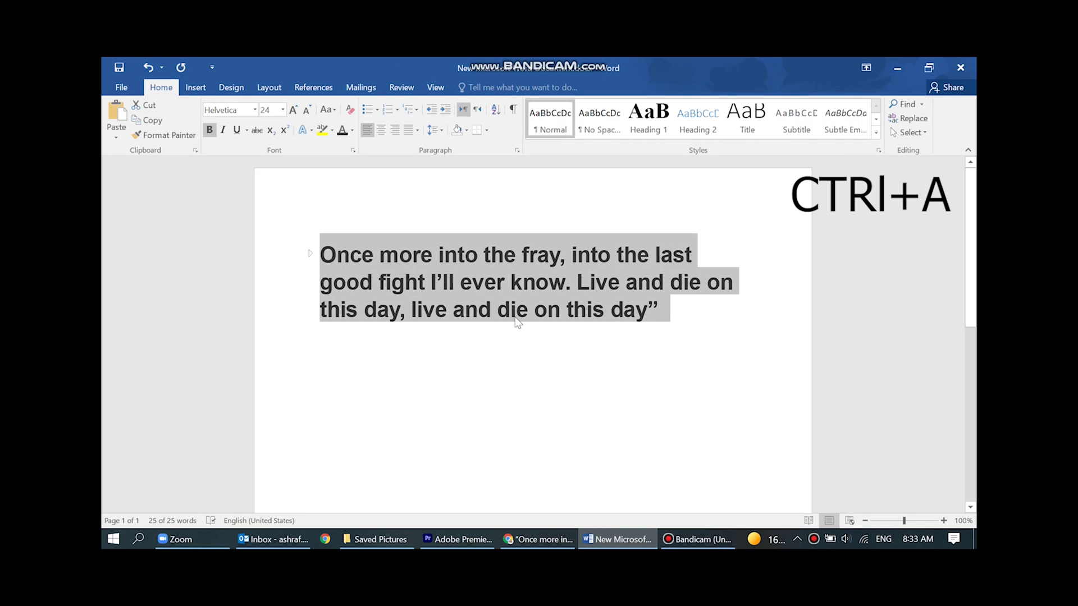
left_click(681, 313)
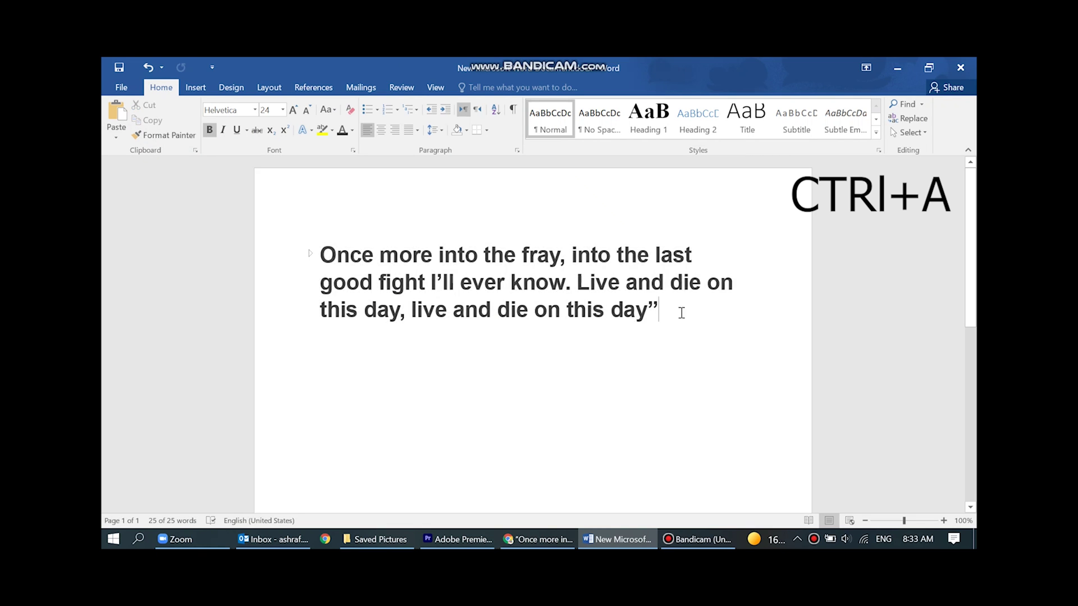
key("Return")
key("Return")
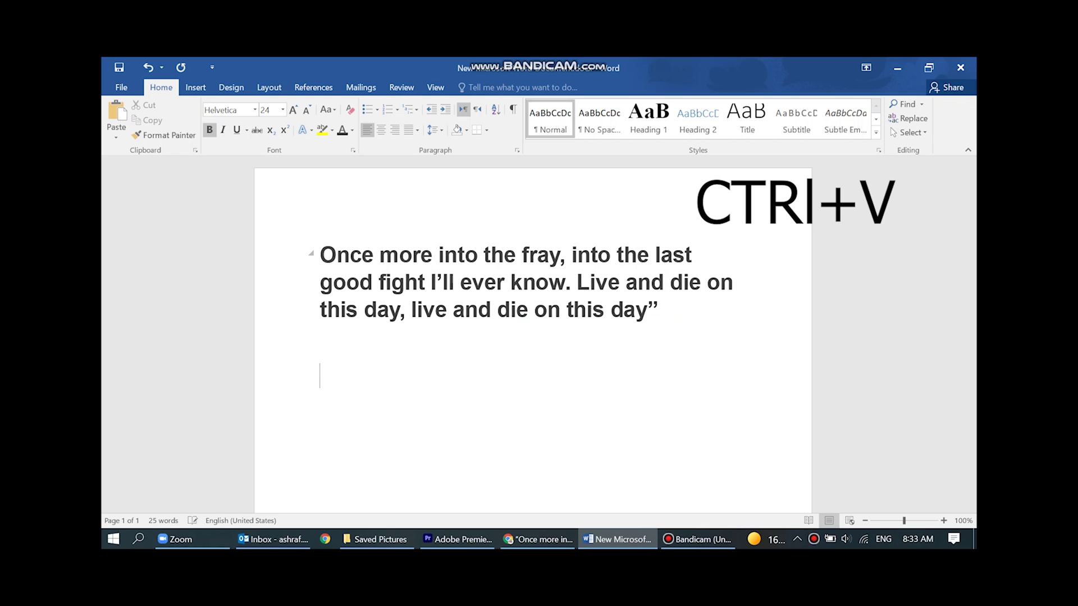
key("ctrl+v")
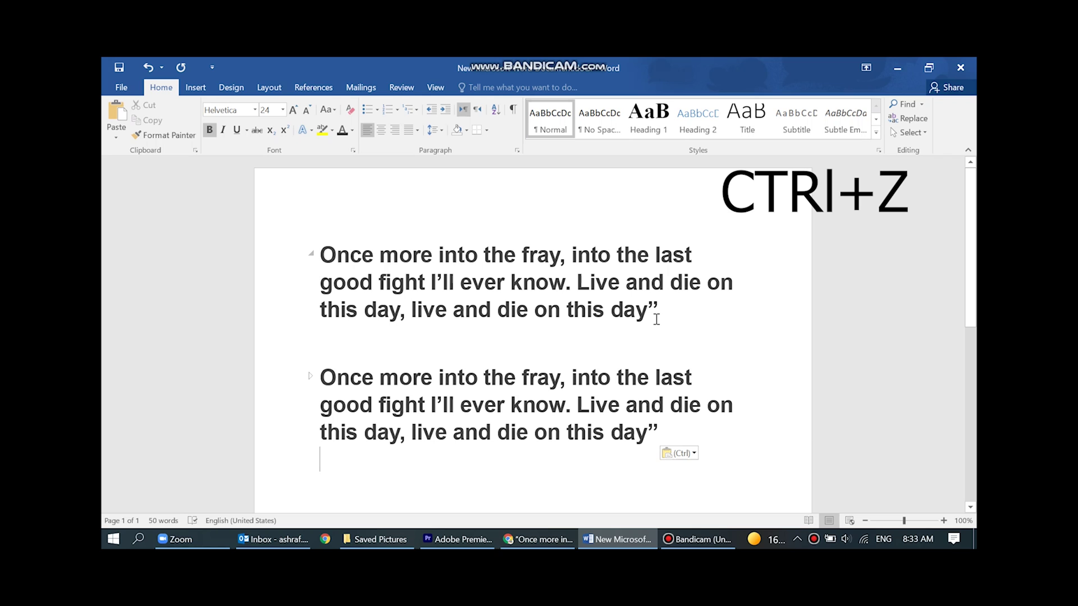
key("ctrl+z")
- Cut the quote's first line and paste the 'fight I'll ever know. Live' fragment below
left_click_drag(321, 255, 689, 252)
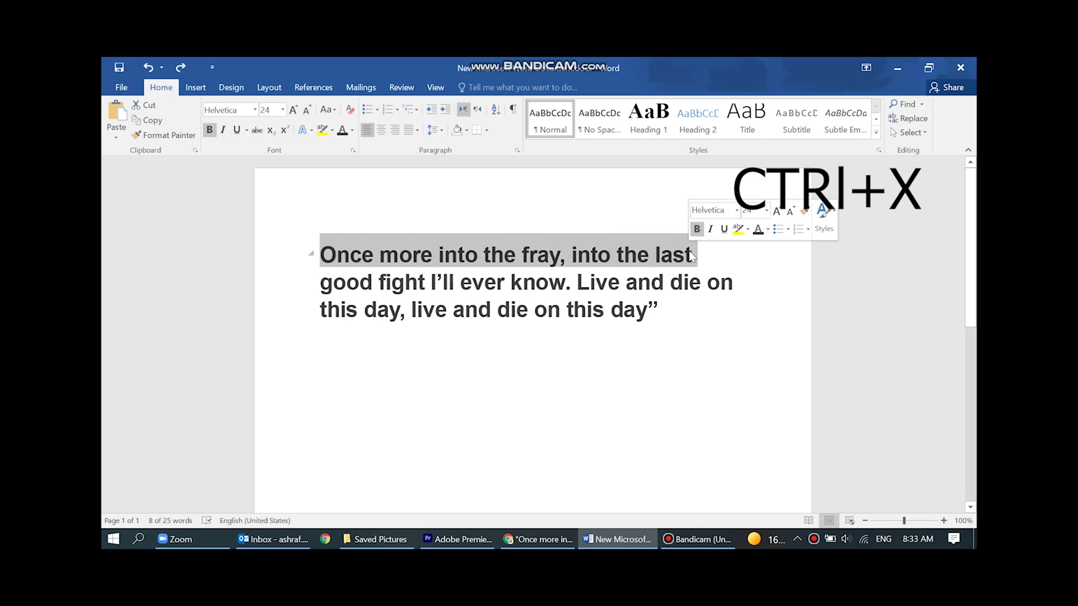
key("ctrl+x")
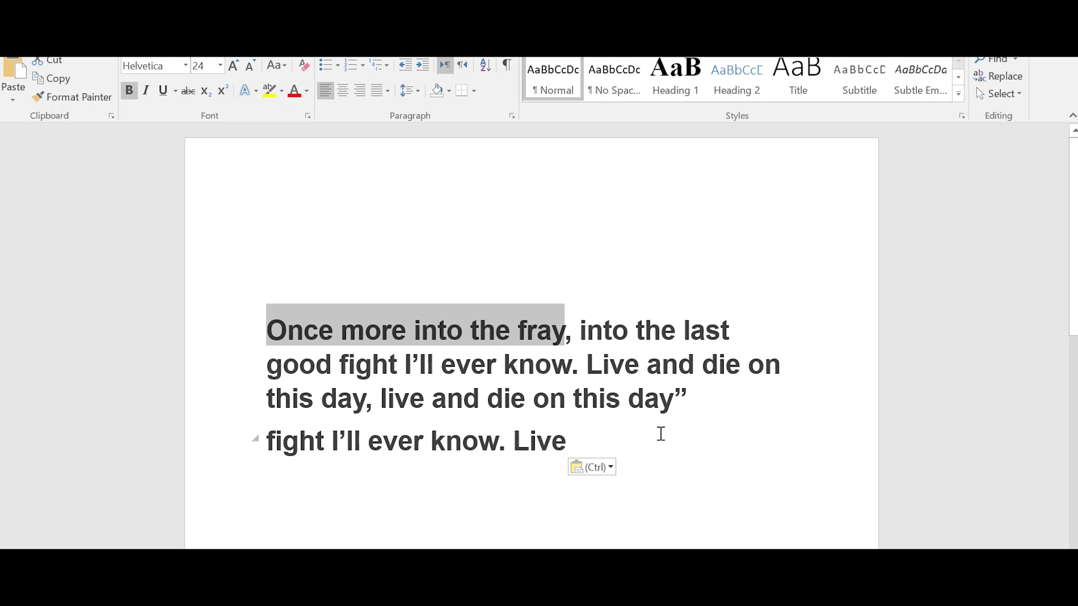
left_click(554, 333)
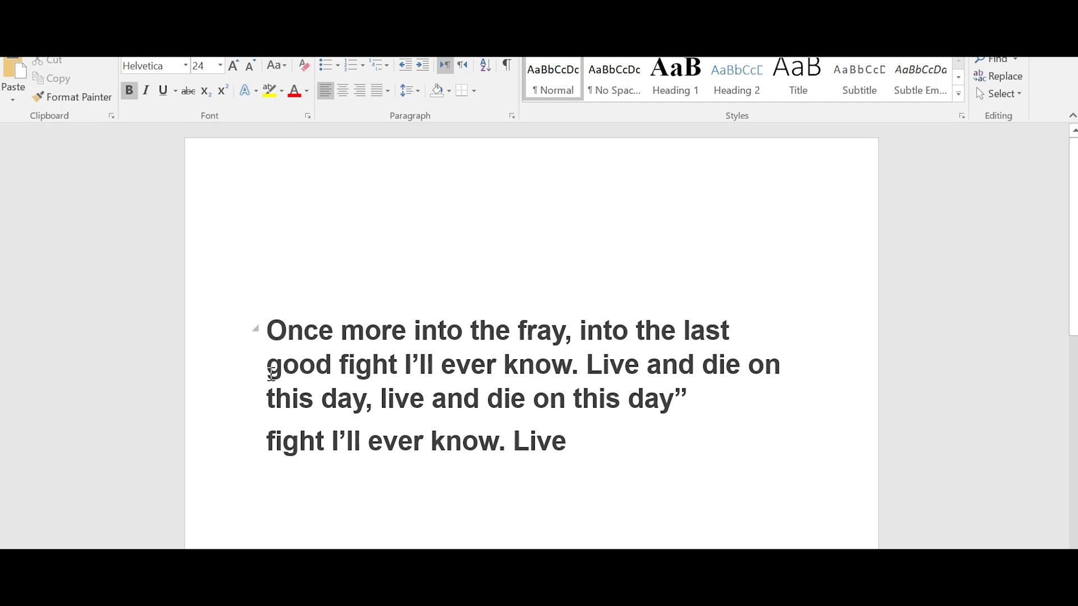
left_click_drag(266, 368, 487, 396)
key("ctrl+v")
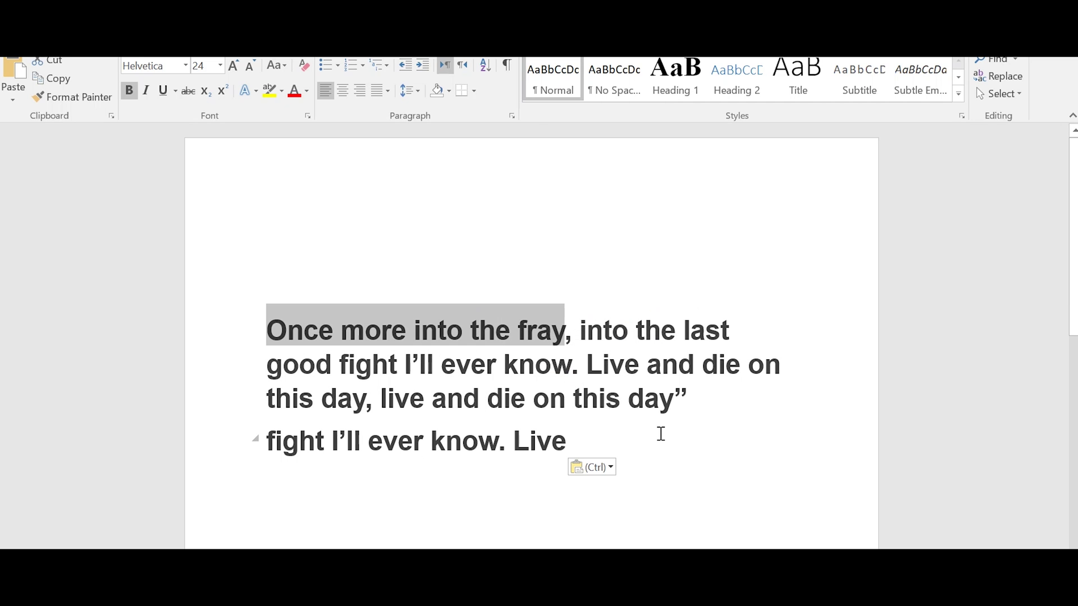
- Select the phrase 'live and die on this day' and return to the fight line
left_click_drag(367, 398, 674, 403)
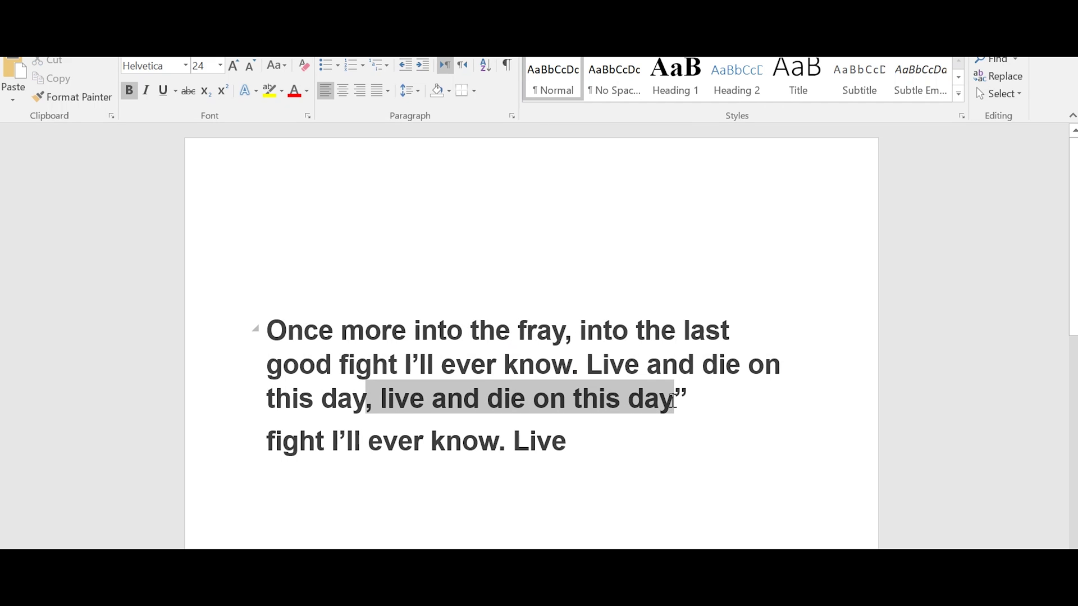
left_click_drag(674, 405, 674, 406)
left_click(567, 440)
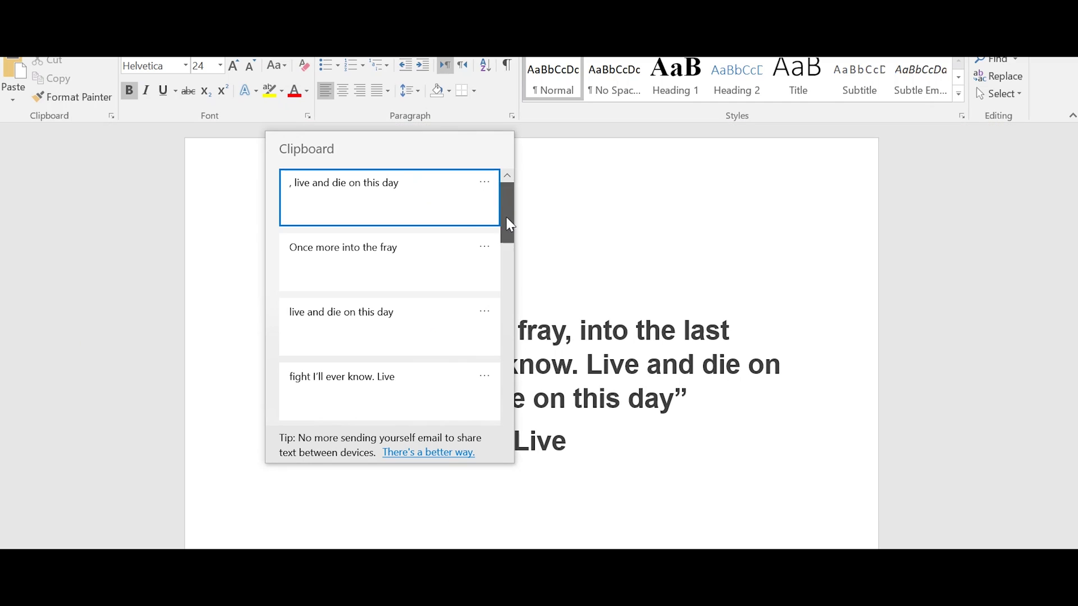
left_click_drag(506, 216, 504, 292)
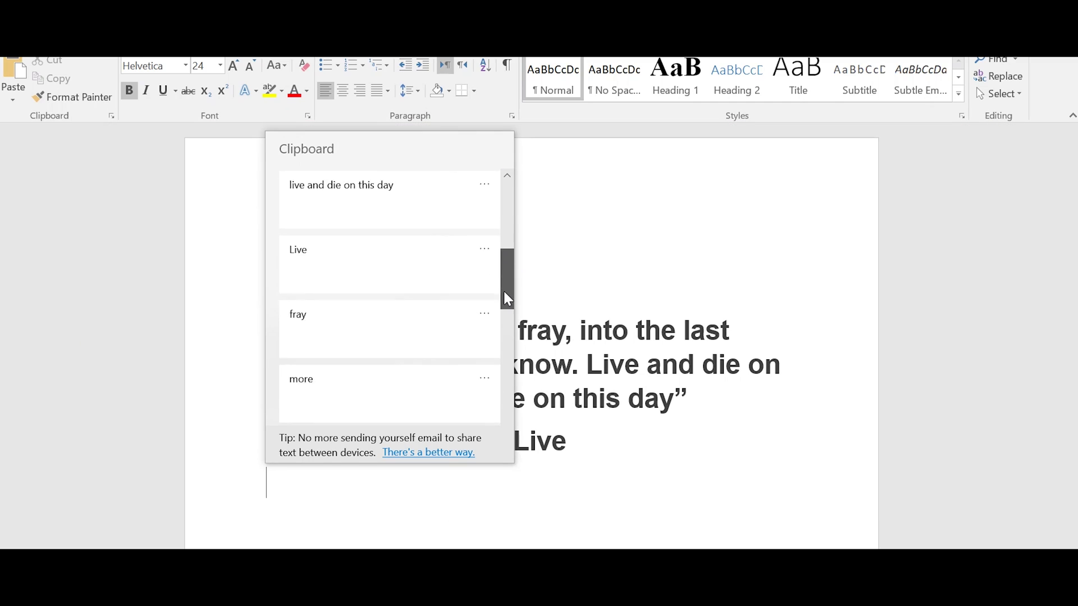
- Pin the newest clipboard entry ', live and die on this day' from its options menu
left_click(484, 182)
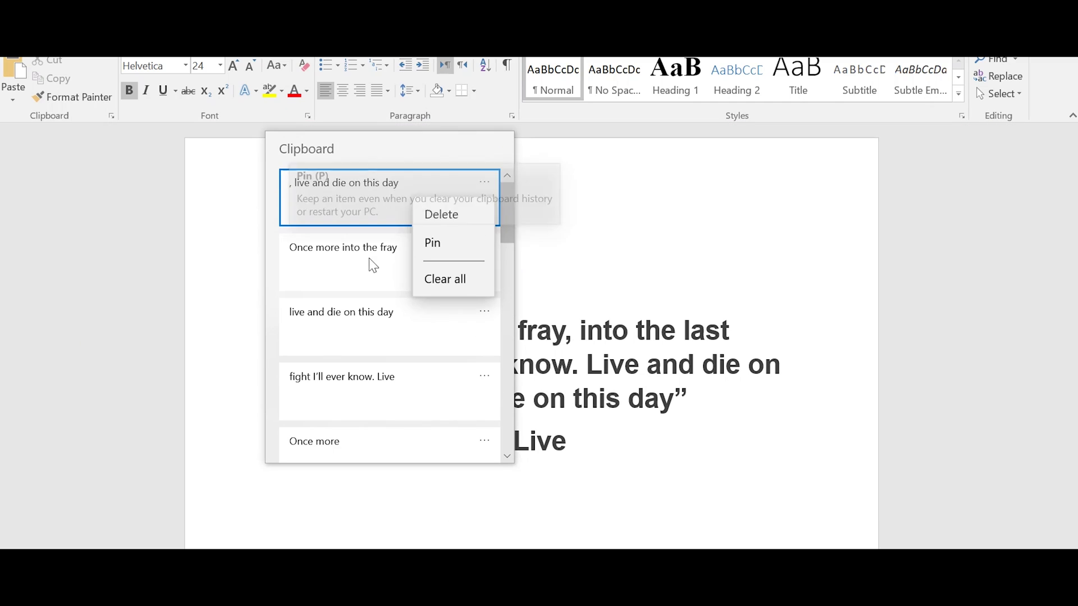
left_click(436, 251)
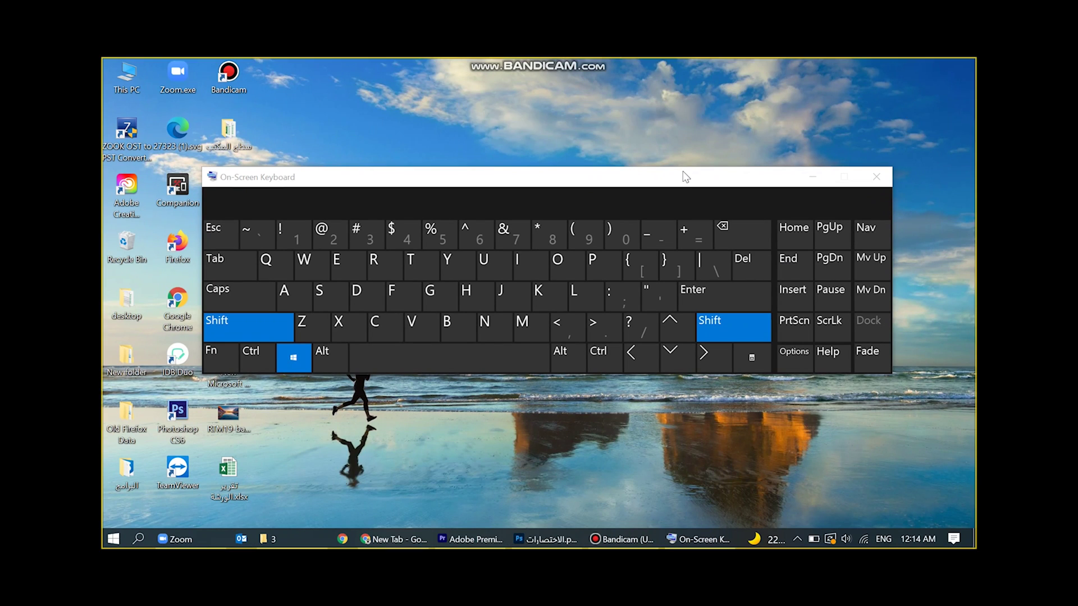
- Capture a rectangular region of the desktop with Win+Shift+S
key("super+shift+s")
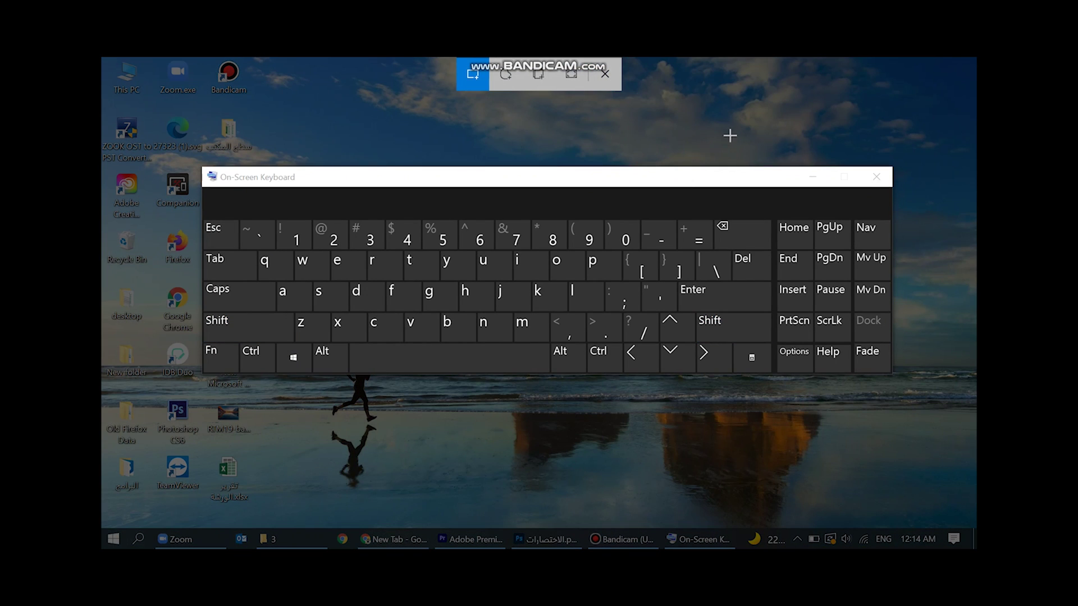
left_click_drag(955, 82, 765, 191)
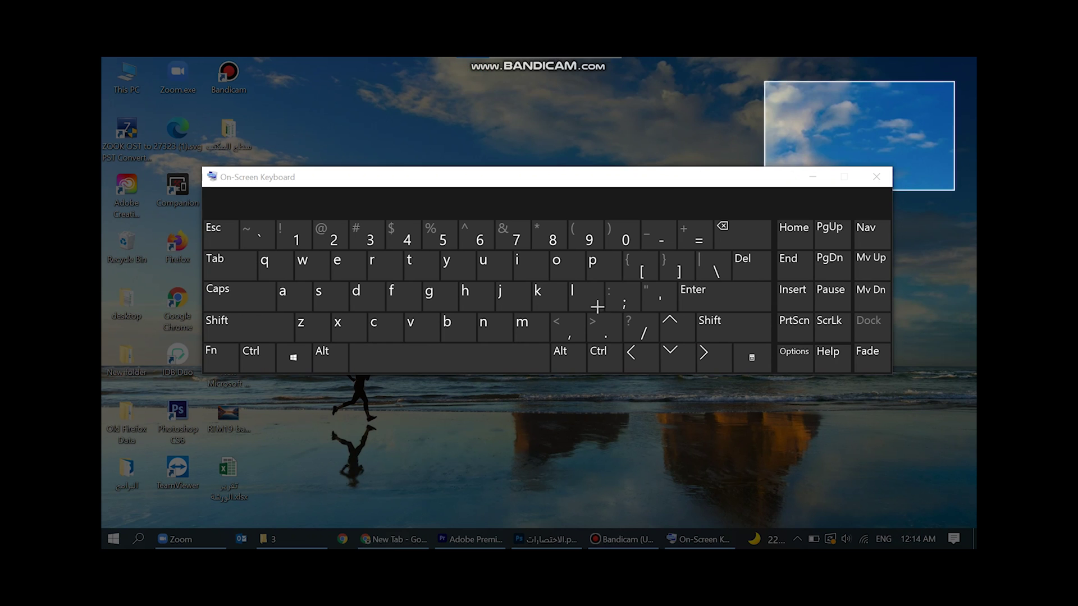
left_click_drag(598, 306, 106, 504)
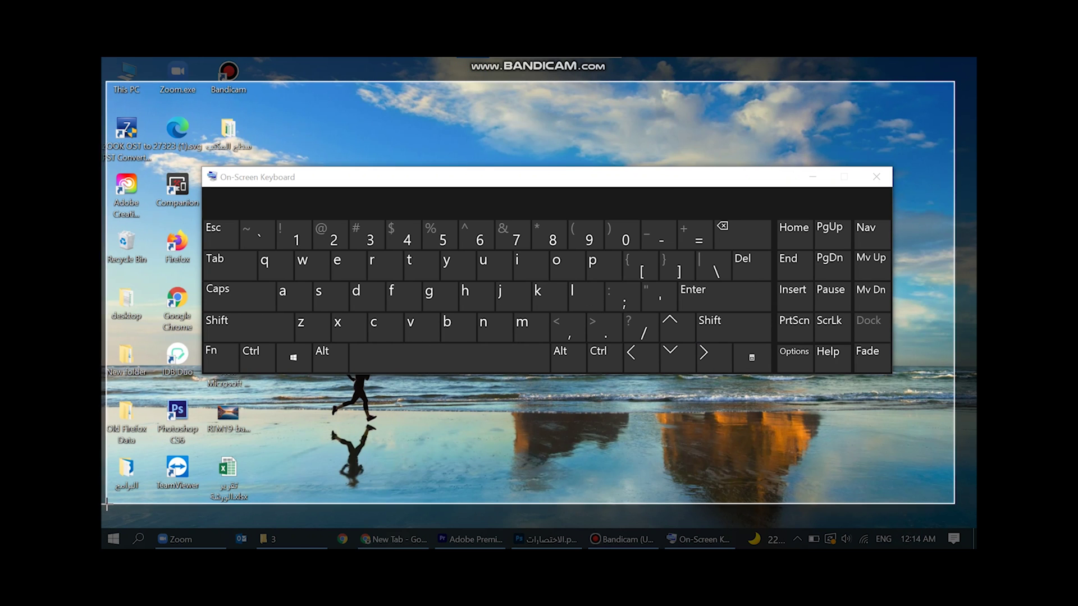
left_click_drag(106, 504, 108, 503)
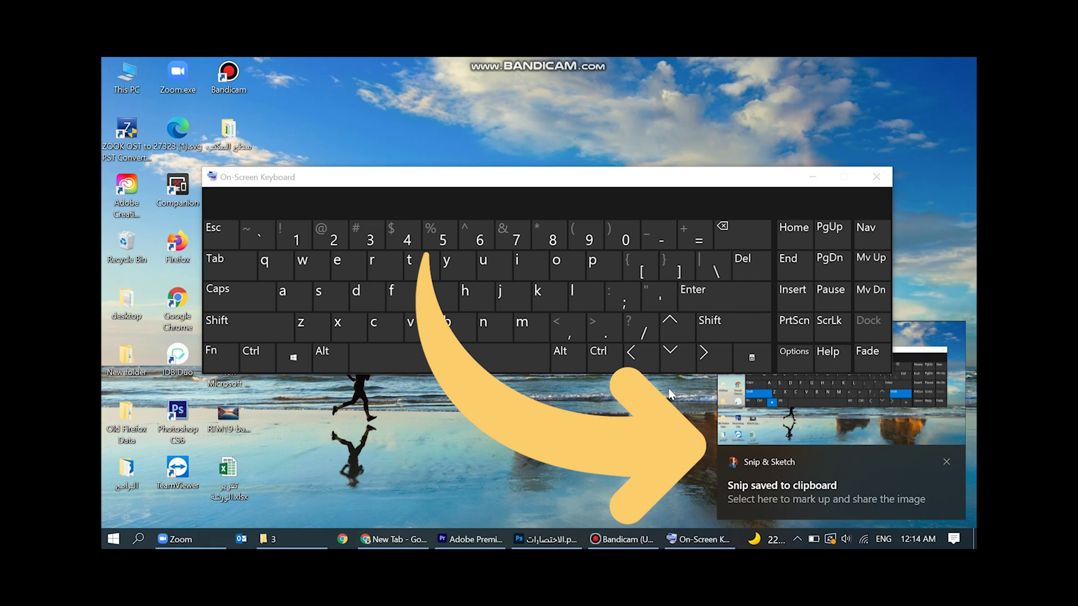
- Take a fullscreen snip and open it in Snip & Sketch from the notification
key("super+shift+s")
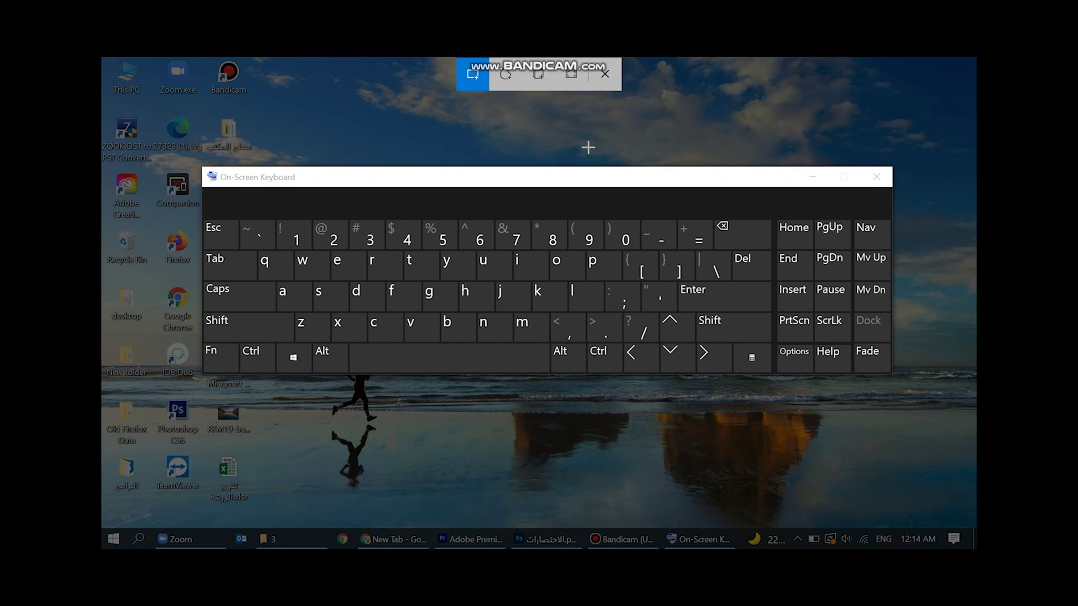
left_click(573, 76)
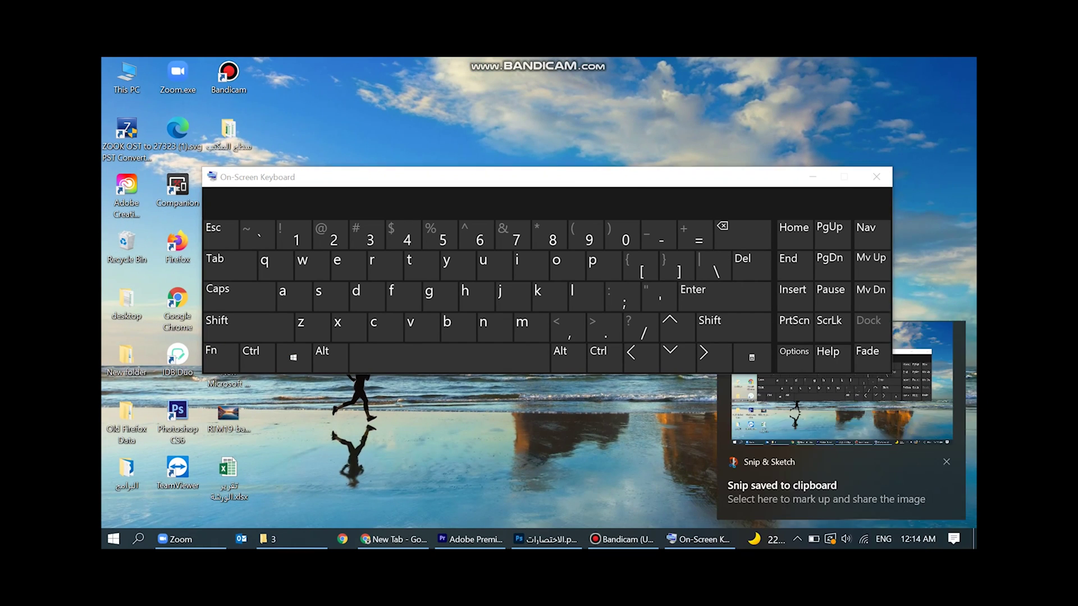
left_click(844, 435)
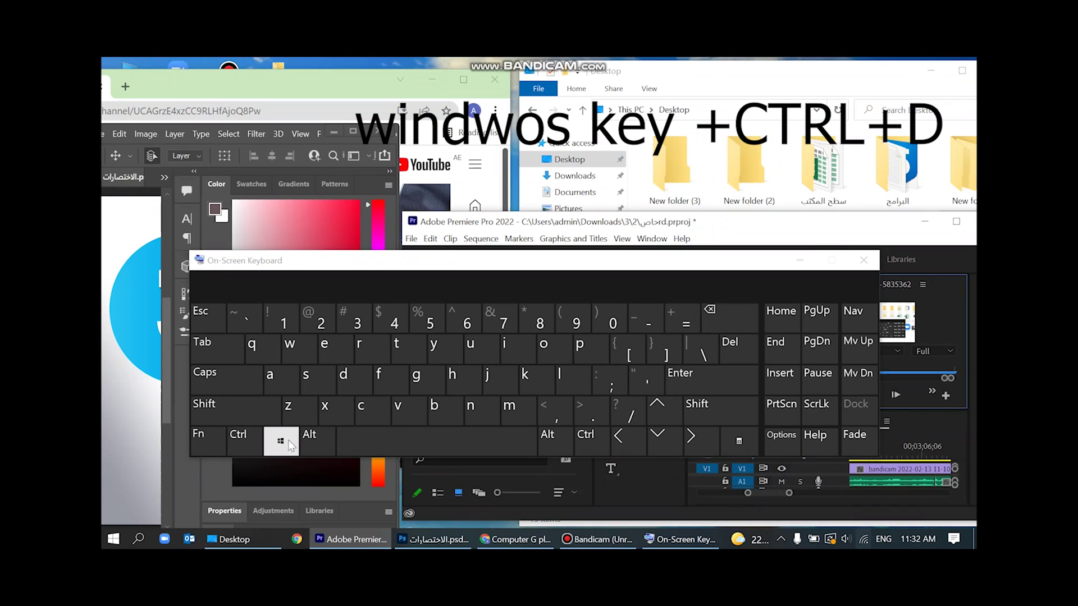
- Create a new virtual desktop with Win+Ctrl+D on the On-Screen Keyboard
left_click(279, 436)
left_click(243, 436)
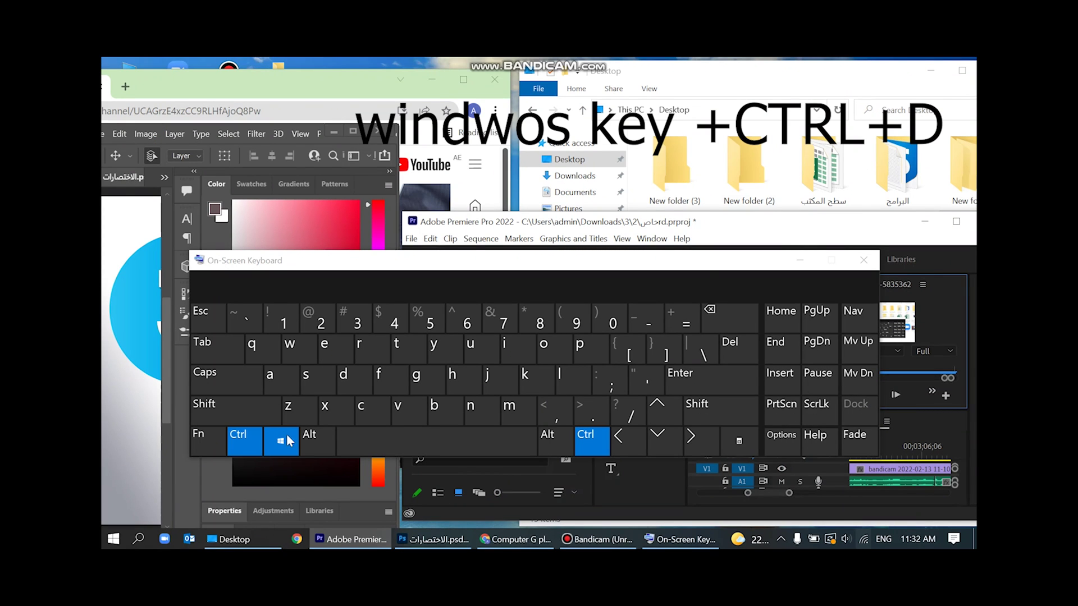
left_click(355, 377)
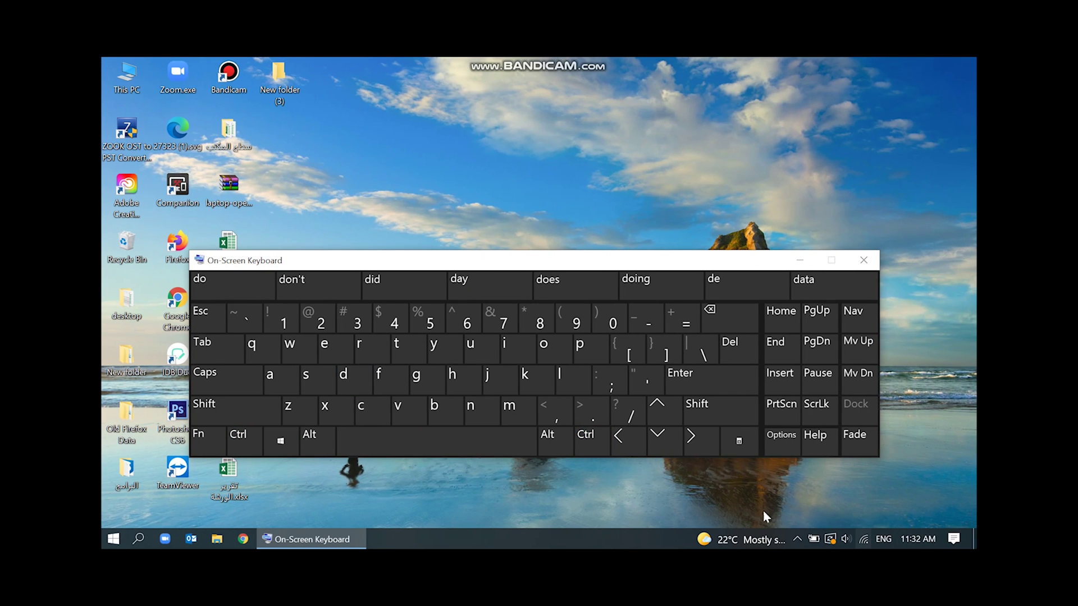
left_click(798, 539)
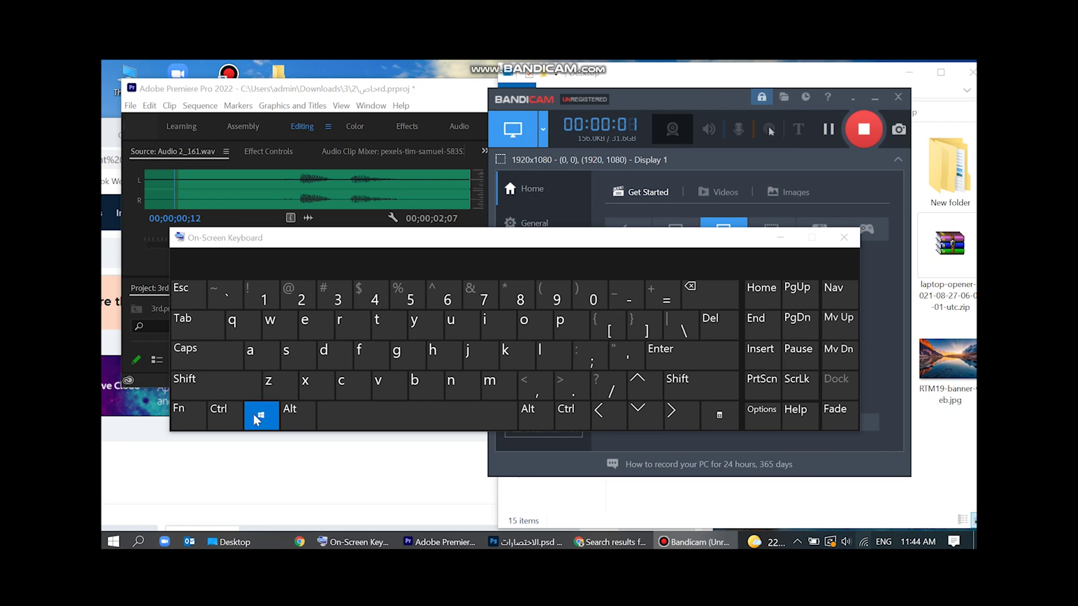
- Switch to the next virtual desktop and back to the Premiere and Bandicam desktop
left_click(229, 414)
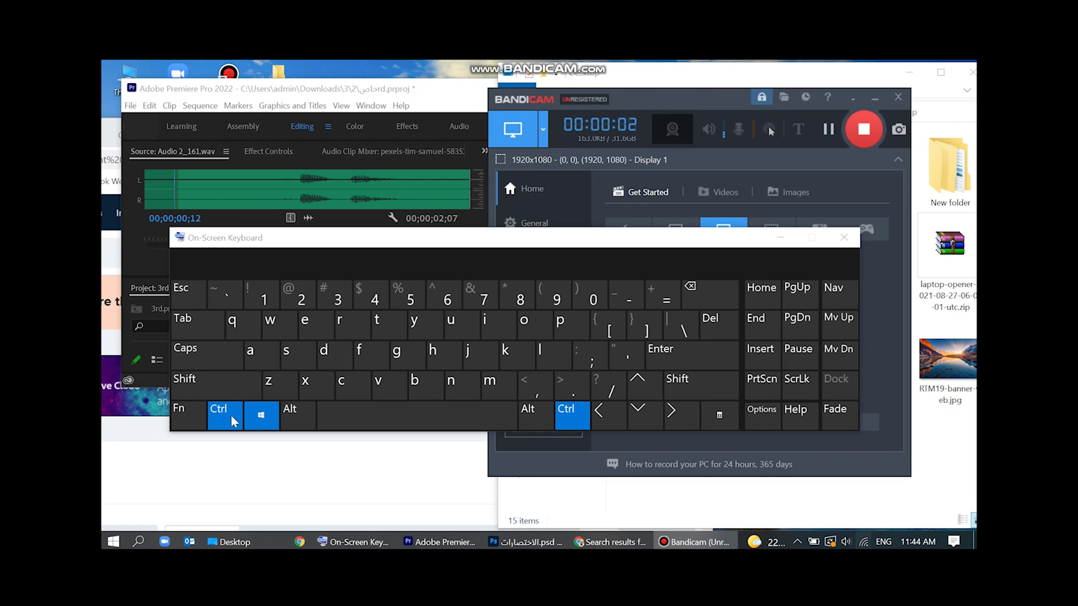
left_click(687, 414)
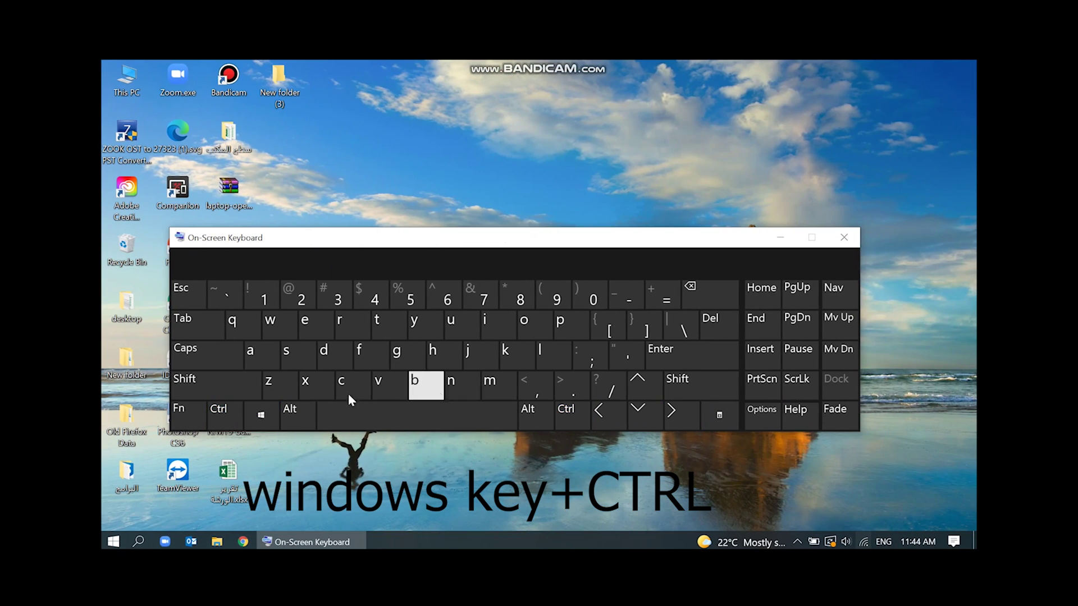
left_click(253, 416)
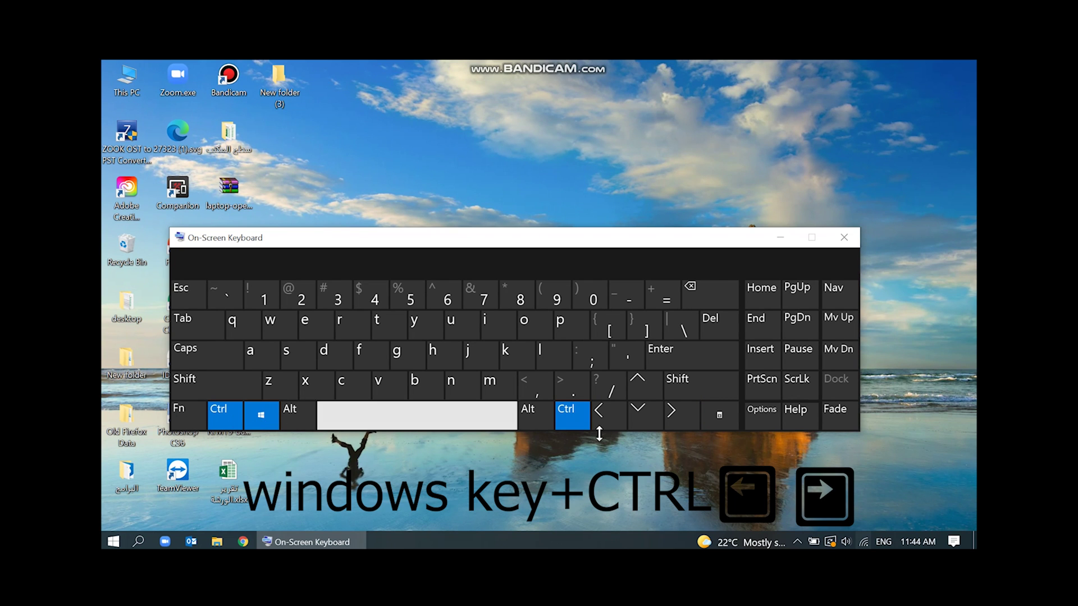
left_click(607, 411)
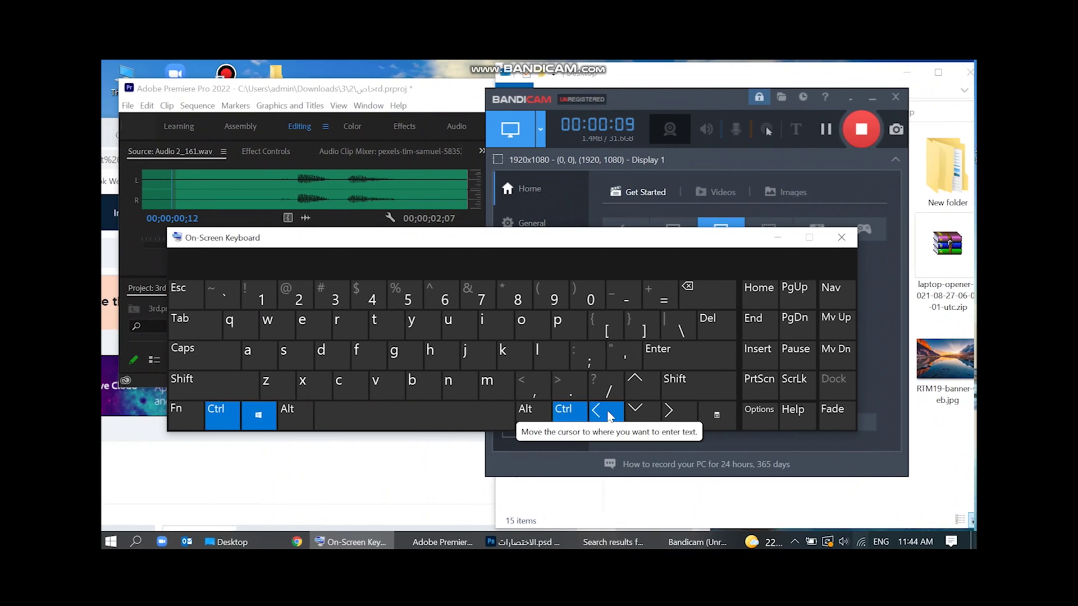
- Use Task View (Win+Tab) to pick Desktop 2
left_click(205, 335)
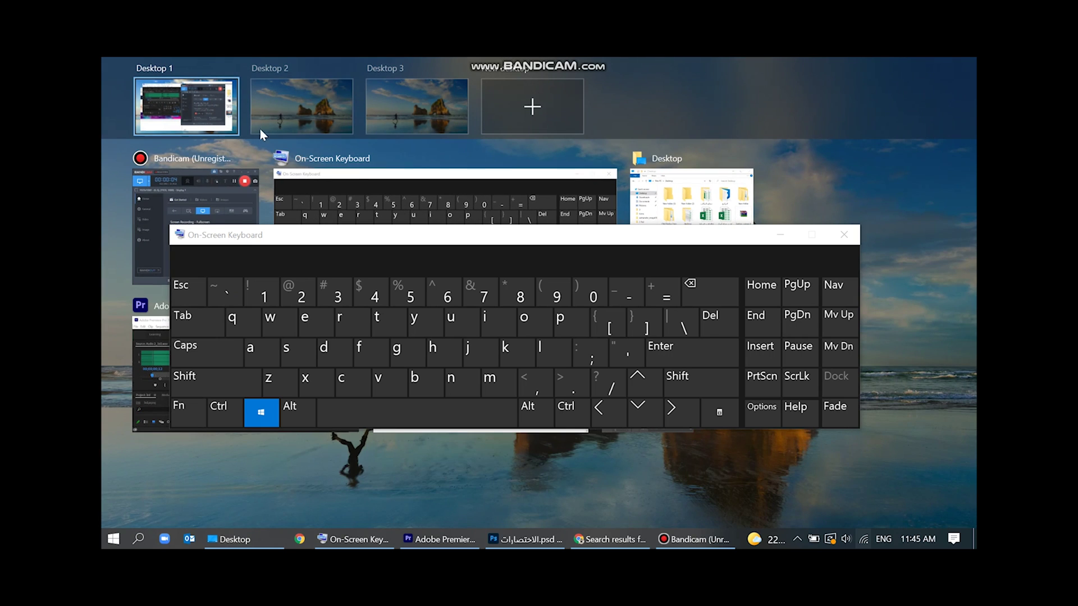
left_click(235, 118)
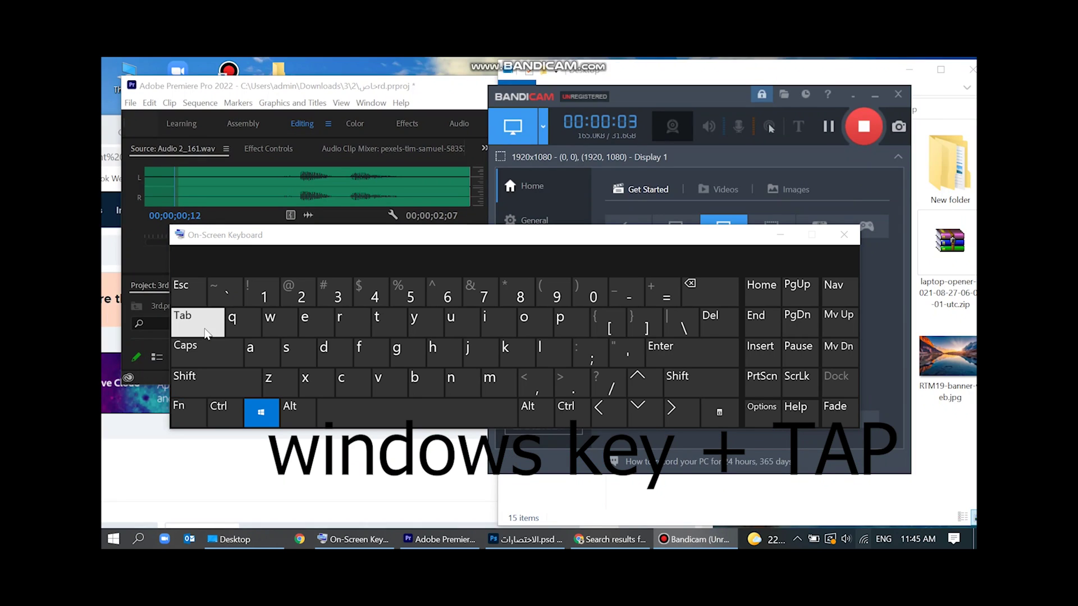
left_click(206, 324)
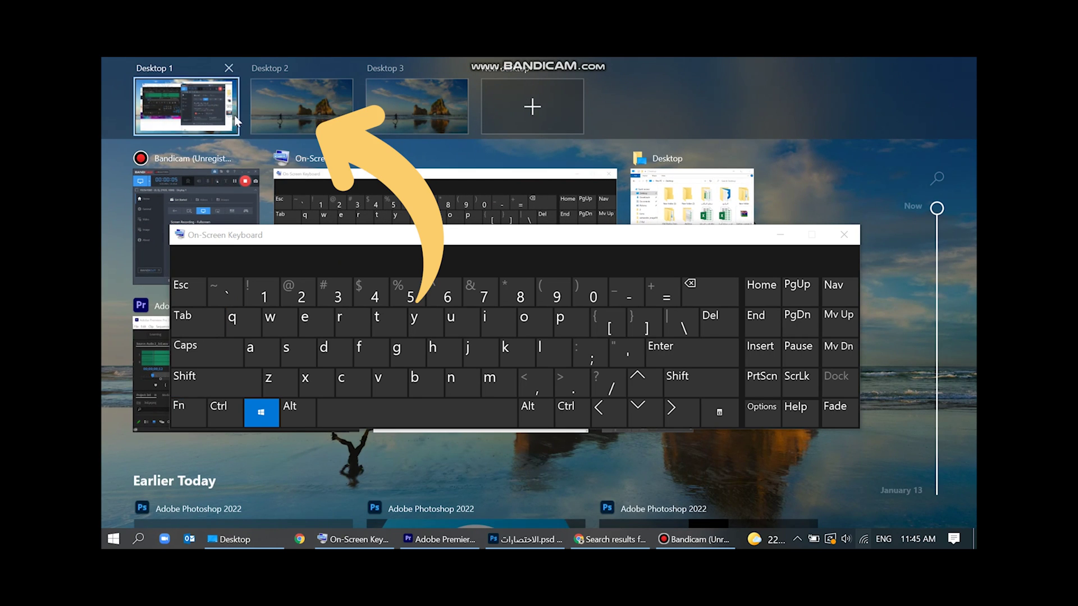
left_click(300, 104)
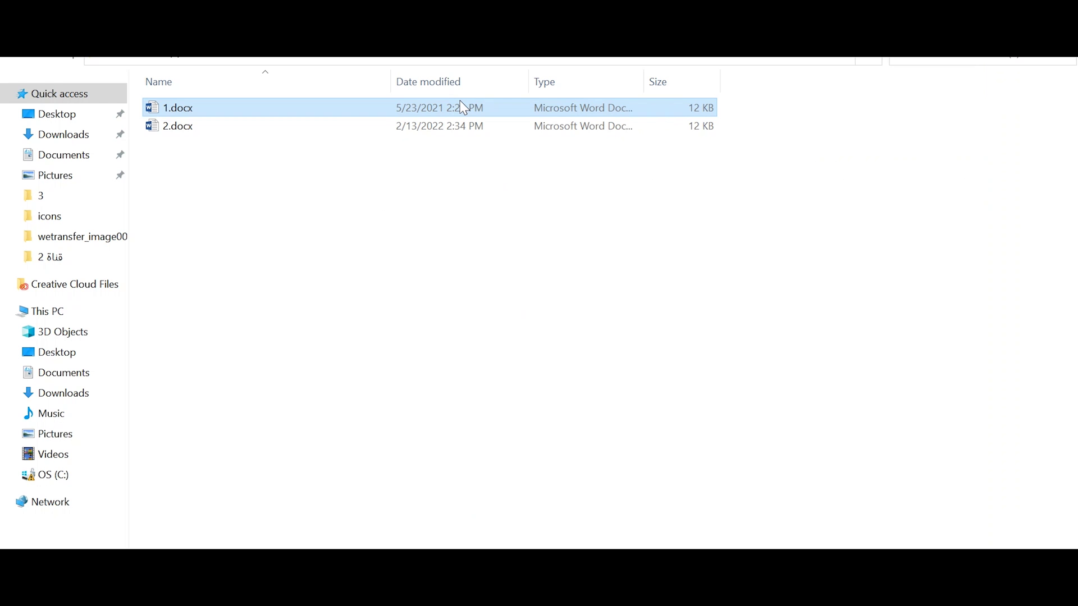
- Snap 1.docx left and 2.docx right, then highlight 'in' yellow in 1.docx
double_click(460, 100)
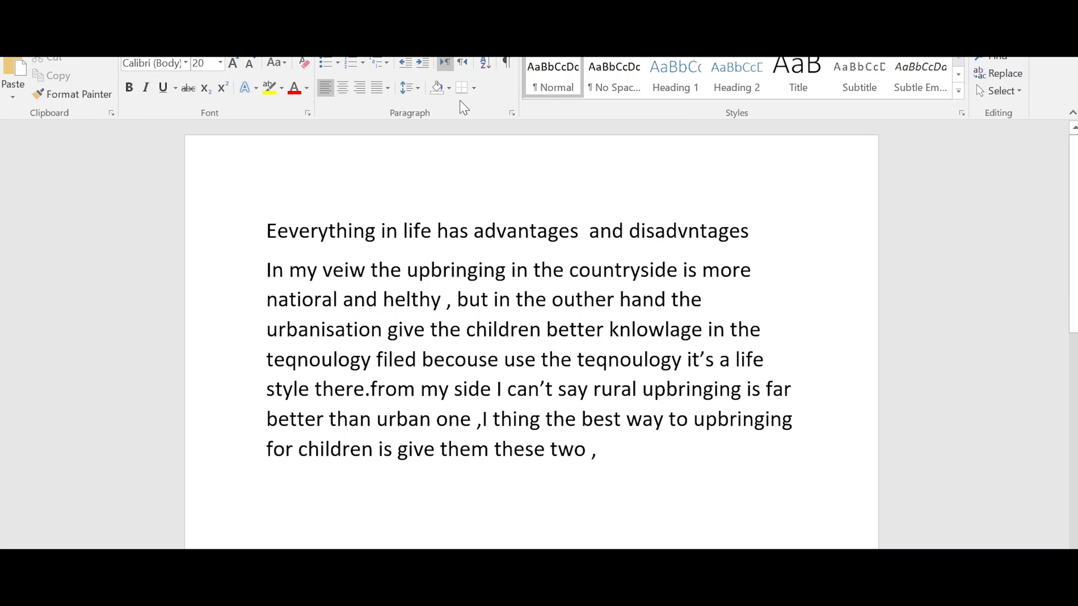
key("super+Left")
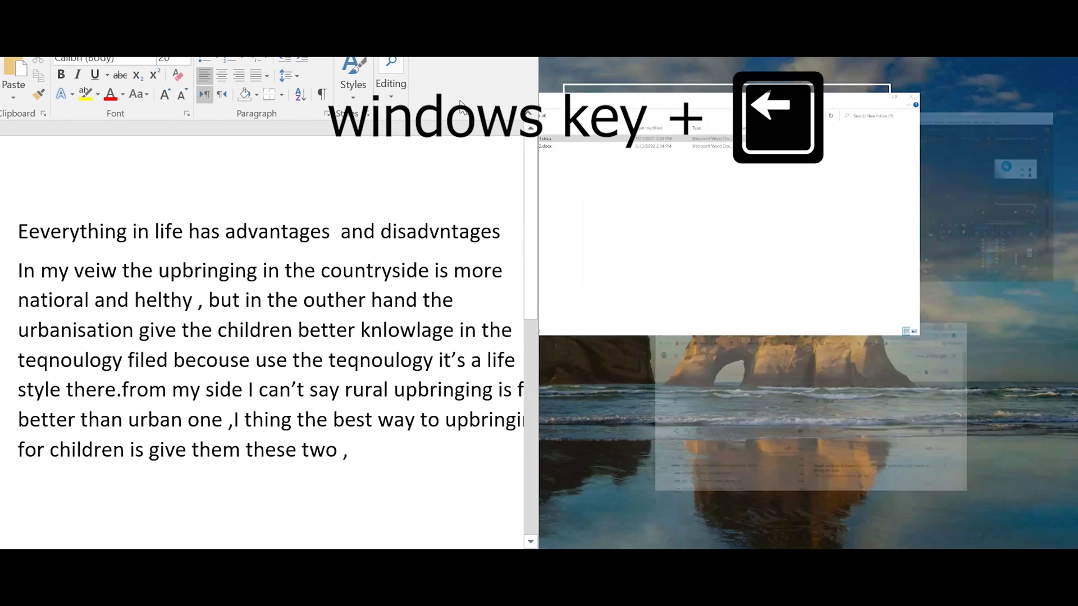
left_click(643, 214)
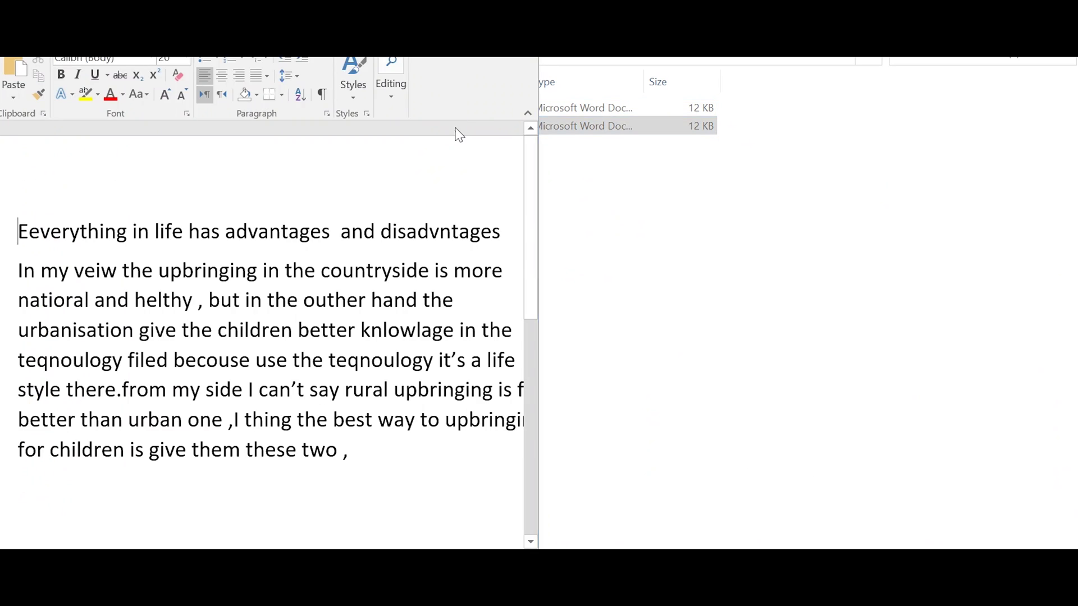
key("super+Right")
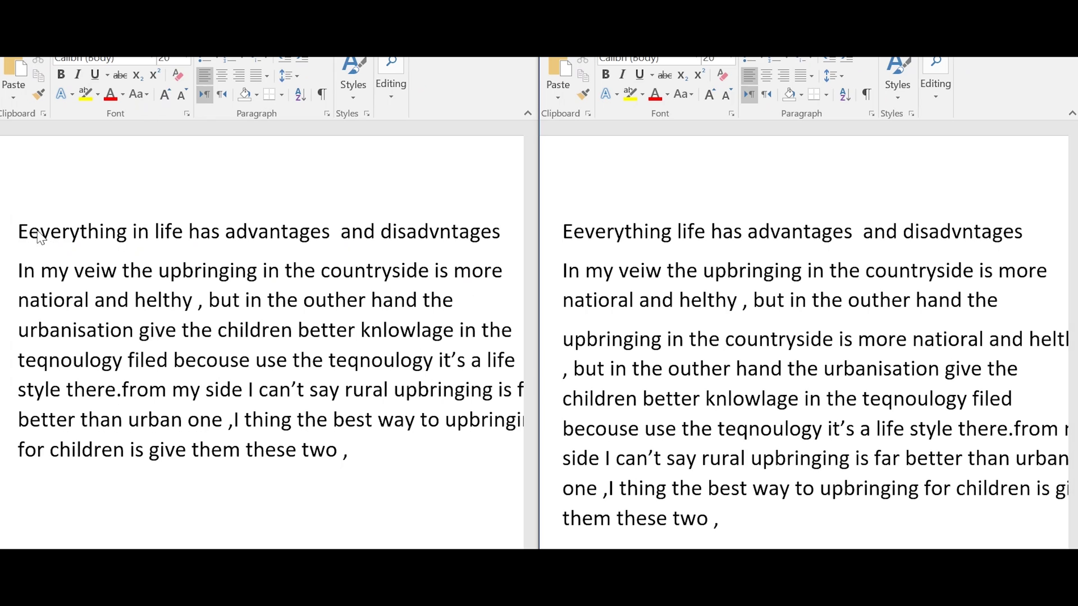
double_click(140, 232)
left_click(84, 94)
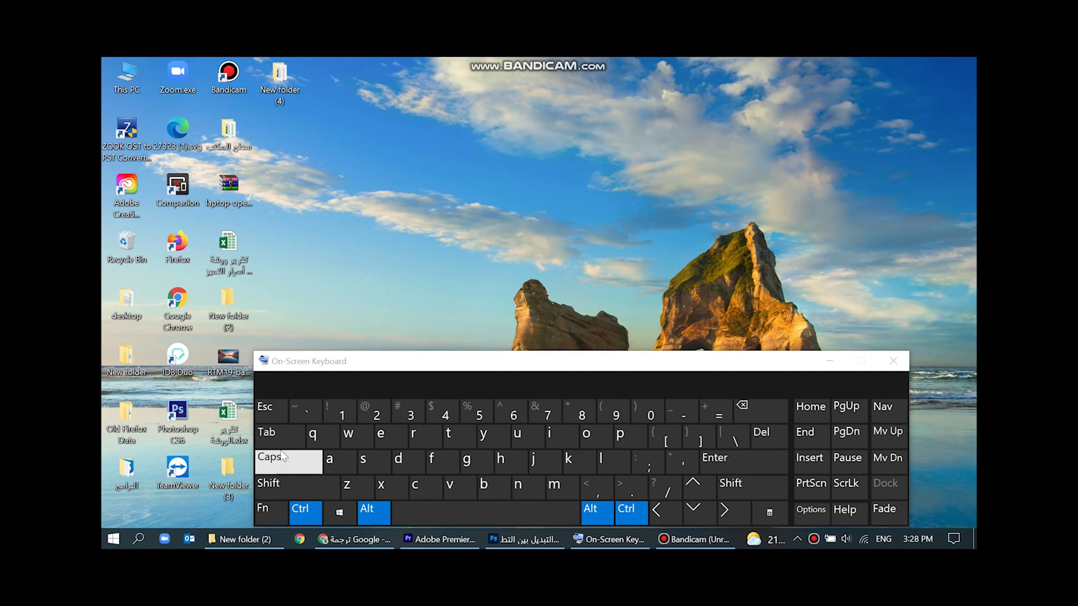
- Open the Ctrl+Alt+Tab switcher and move the selection right through the window thumbnails
left_click(280, 448)
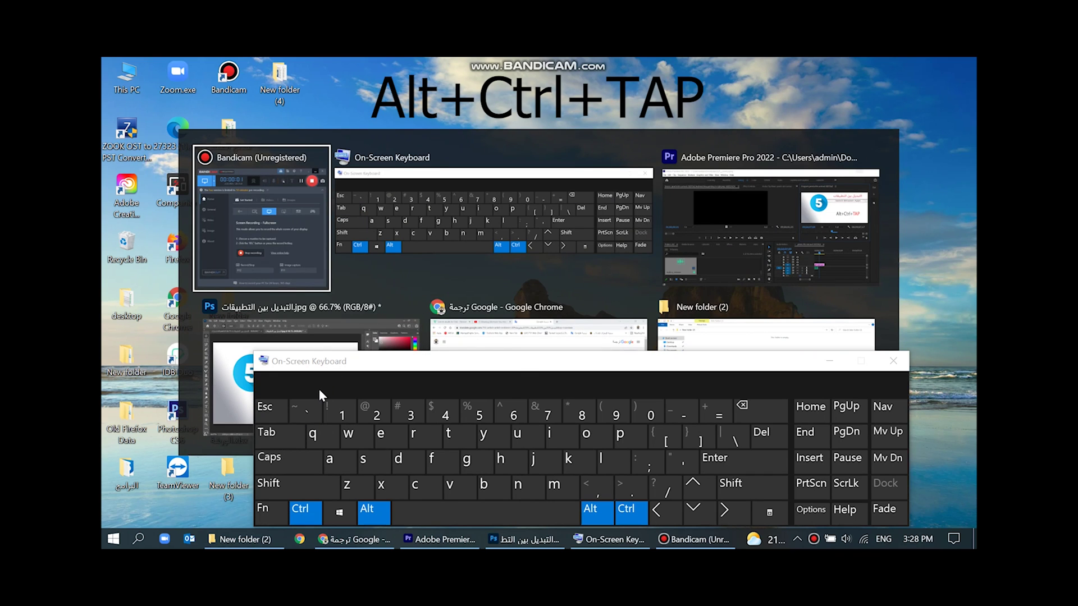
key("Right")
key("Right")
key("Right")
key("Right")
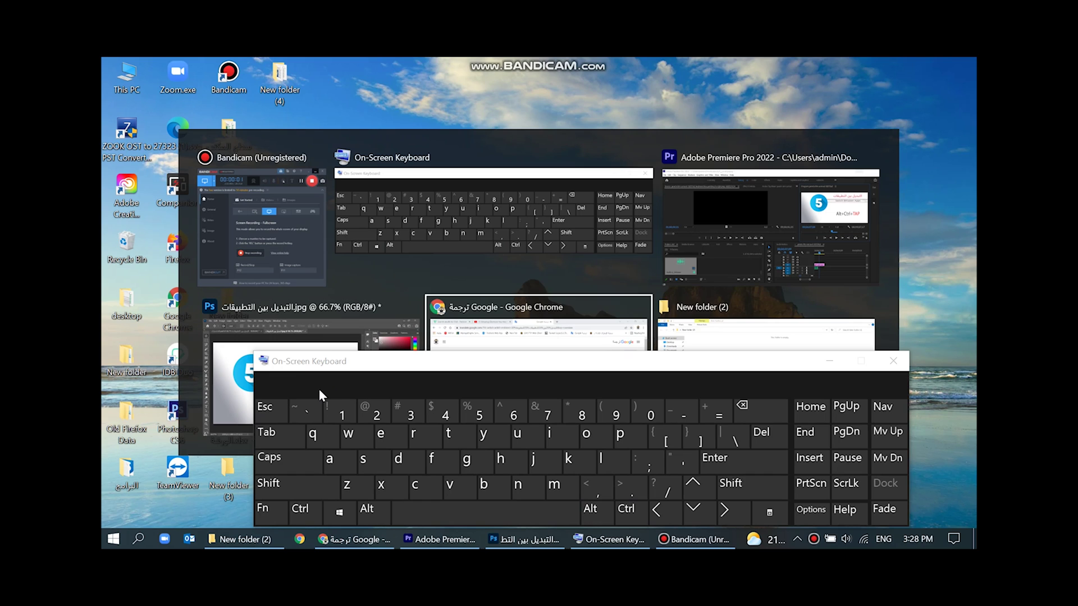
key("Right")
left_click(272, 440)
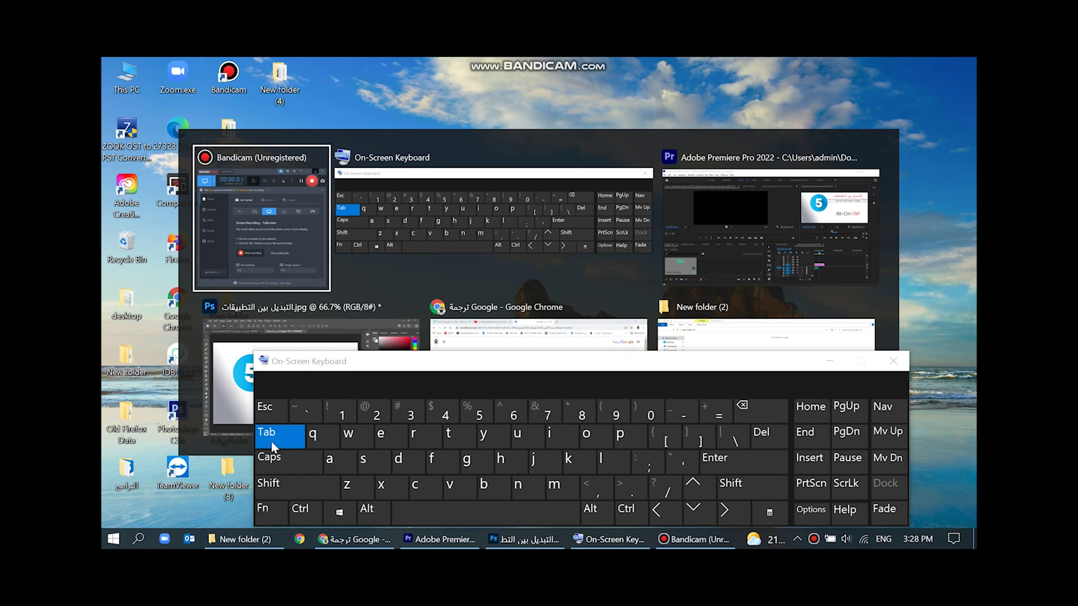
left_click(272, 444)
left_click(273, 444)
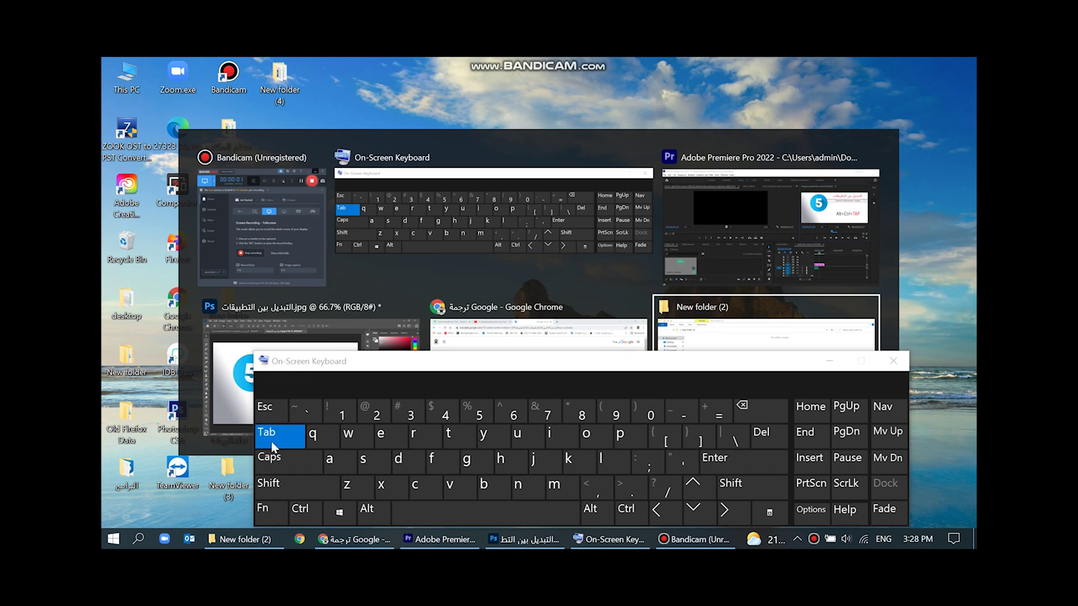
left_click(272, 445)
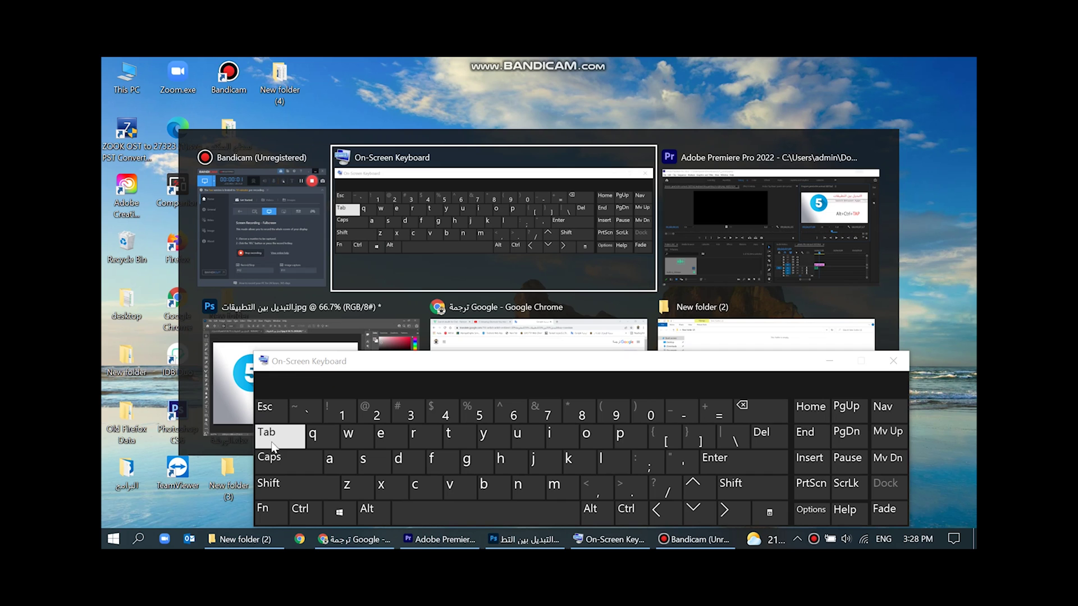
left_click(724, 511)
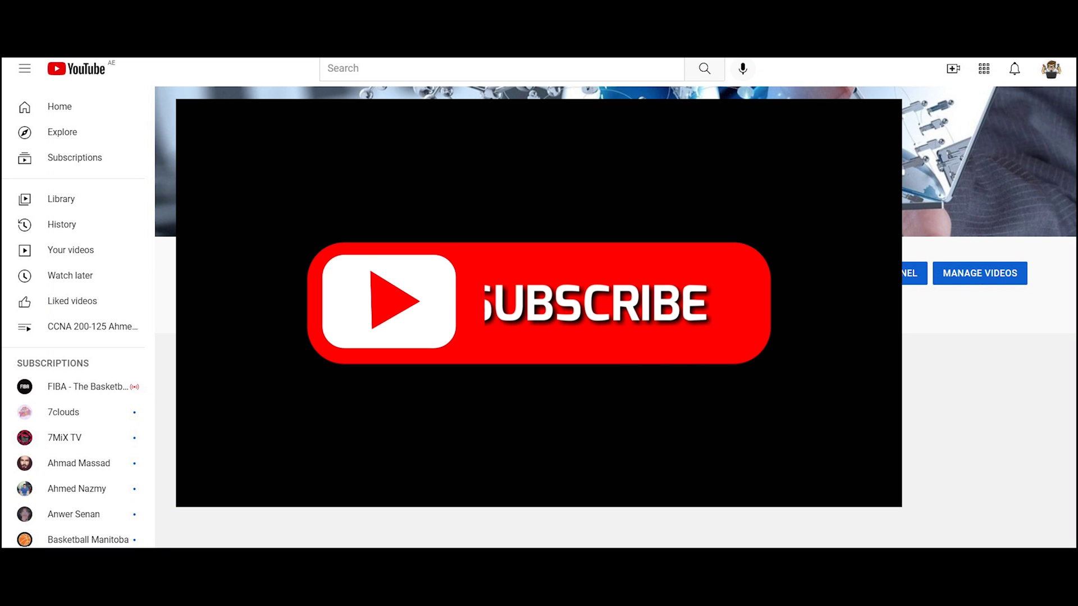